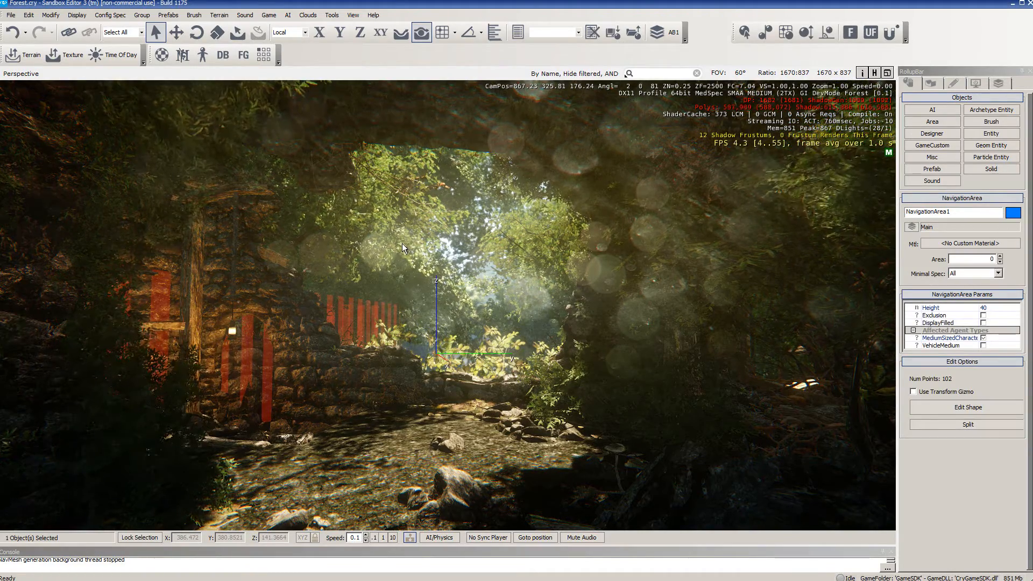
- Fly the camera out of the shaded clearing and along the forest path to view the level's vegetation
{"action": "right_click_drag", "start_coordinate": [465, 338], "coordinate": [467, 339]}
{"action": "key", "text": "w"}
{"action": "key", "text": "w"}
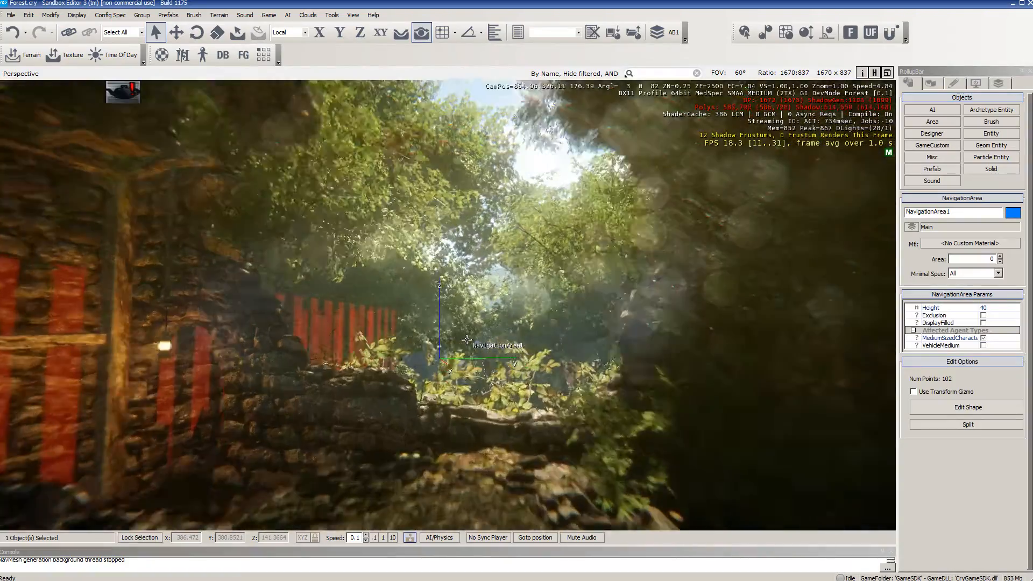
{"action": "key", "text": "w"}
{"action": "key", "text": "w"}
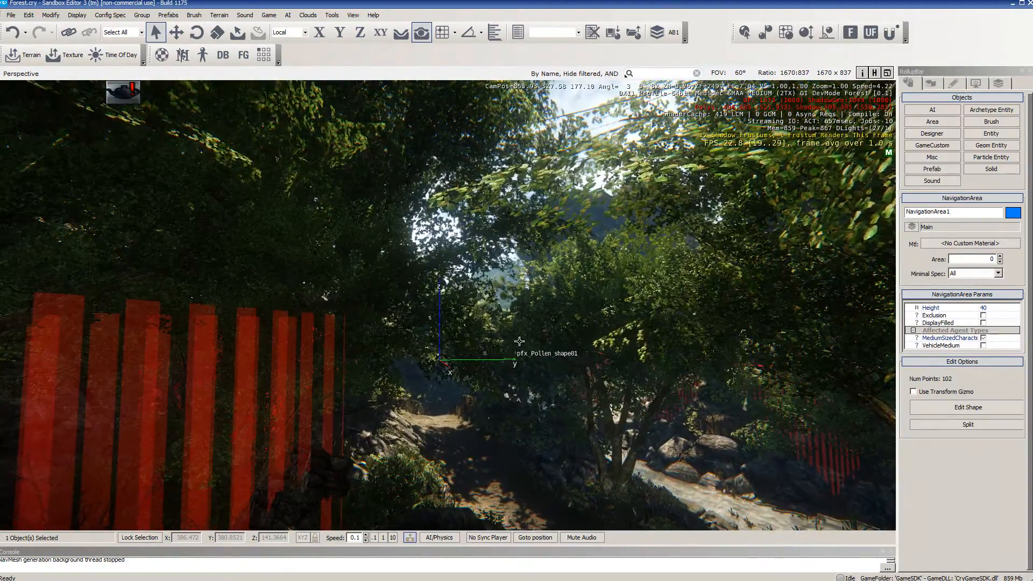
{"action": "right_click_drag", "start_coordinate": [511, 348], "coordinate": [513, 353]}
{"action": "key", "text": "w"}
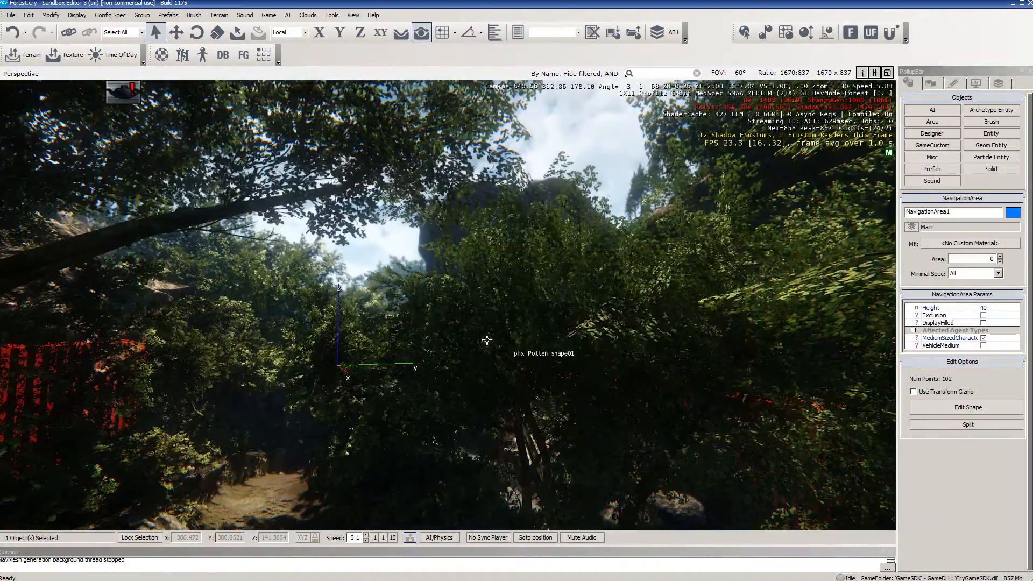
- Disable the editor's sound
{"action": "left_click", "coordinate": [249, 17]}
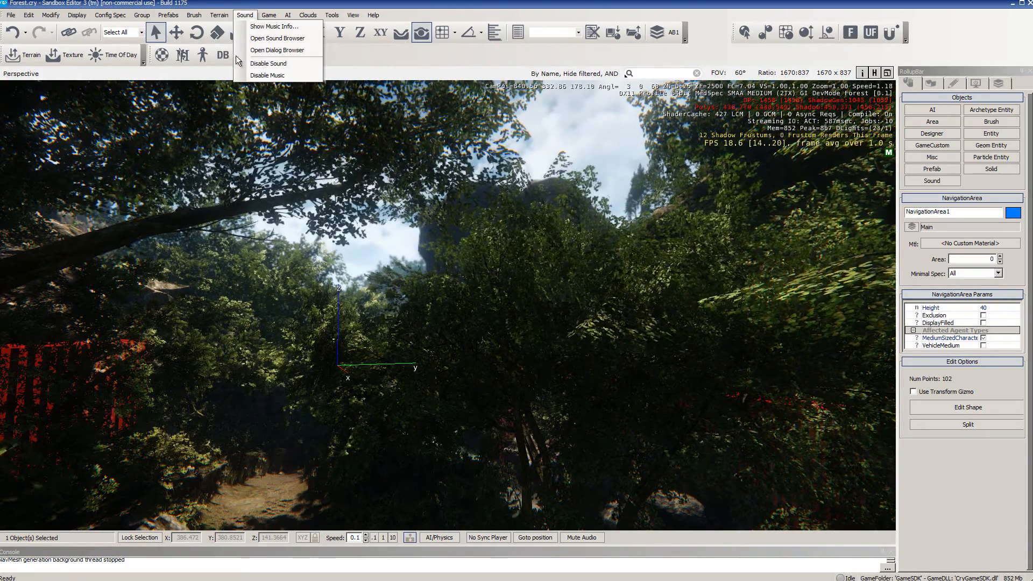
{"action": "left_click", "coordinate": [253, 64]}
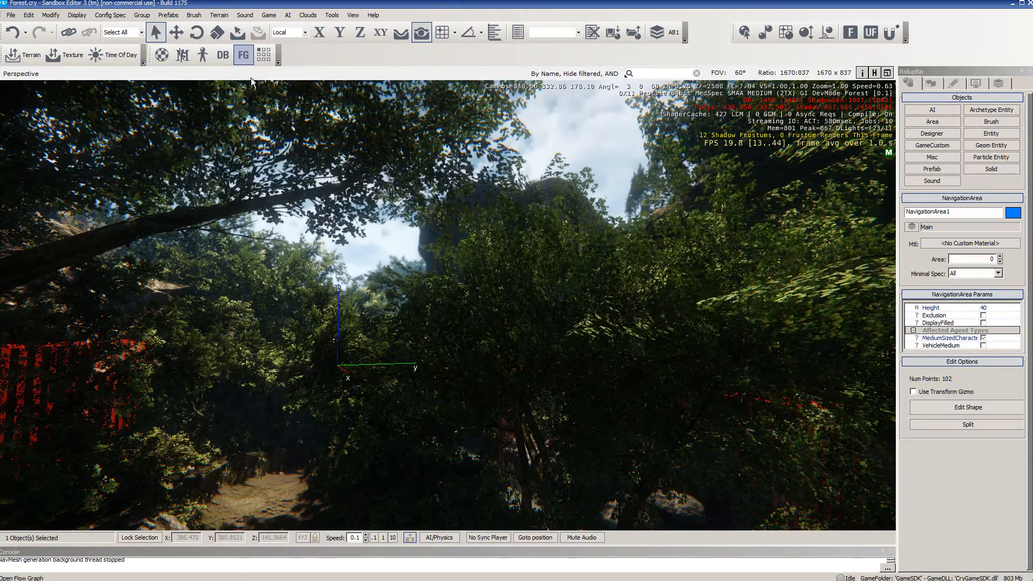
{"action": "left_click", "coordinate": [245, 15]}
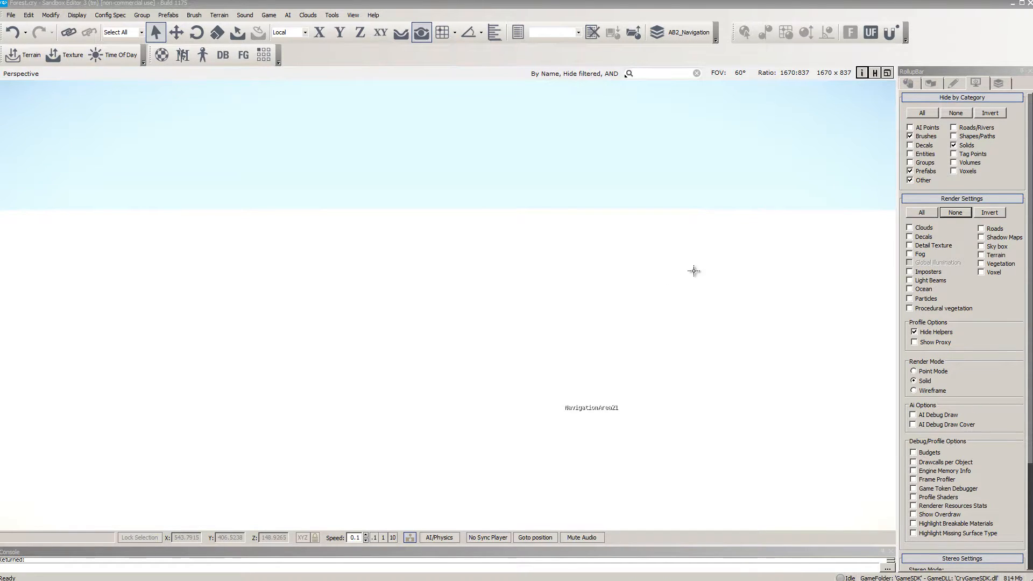
- Enable rendering of the ocean, terrain, detail texture, sky box, clouds and fog
{"action": "left_click", "coordinate": [911, 289]}
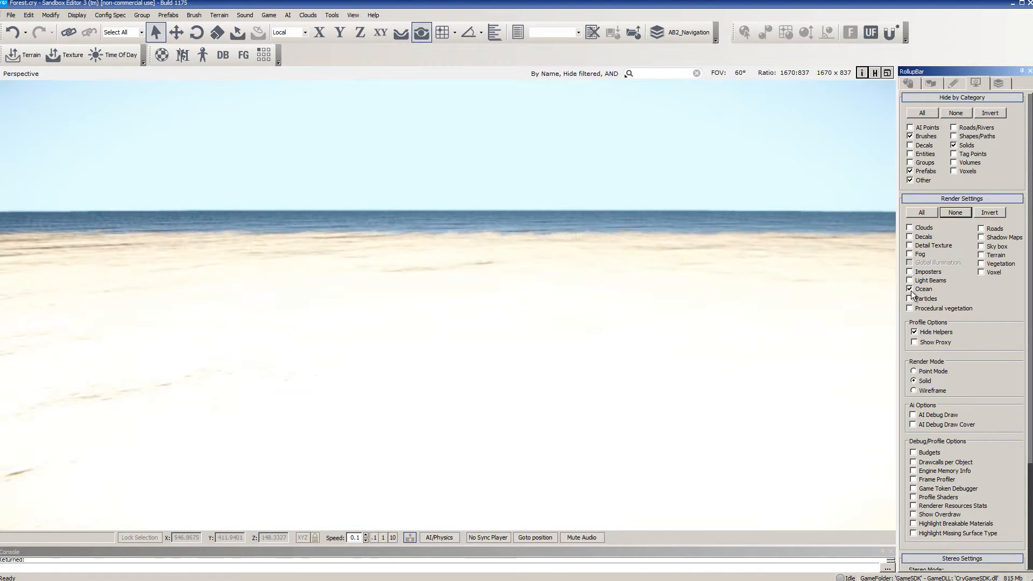
{"action": "left_click", "coordinate": [981, 254]}
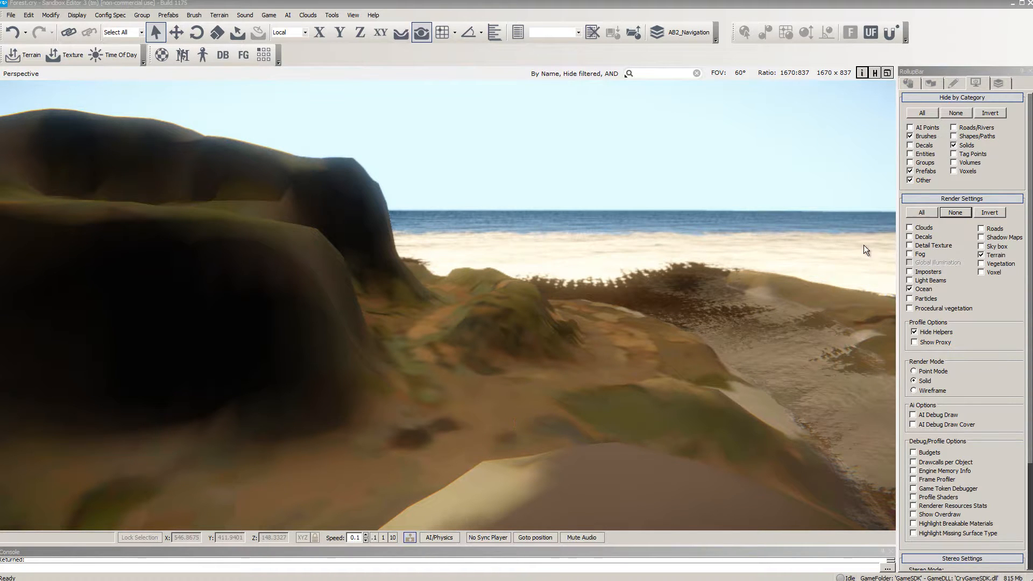
{"action": "left_click", "coordinate": [909, 246]}
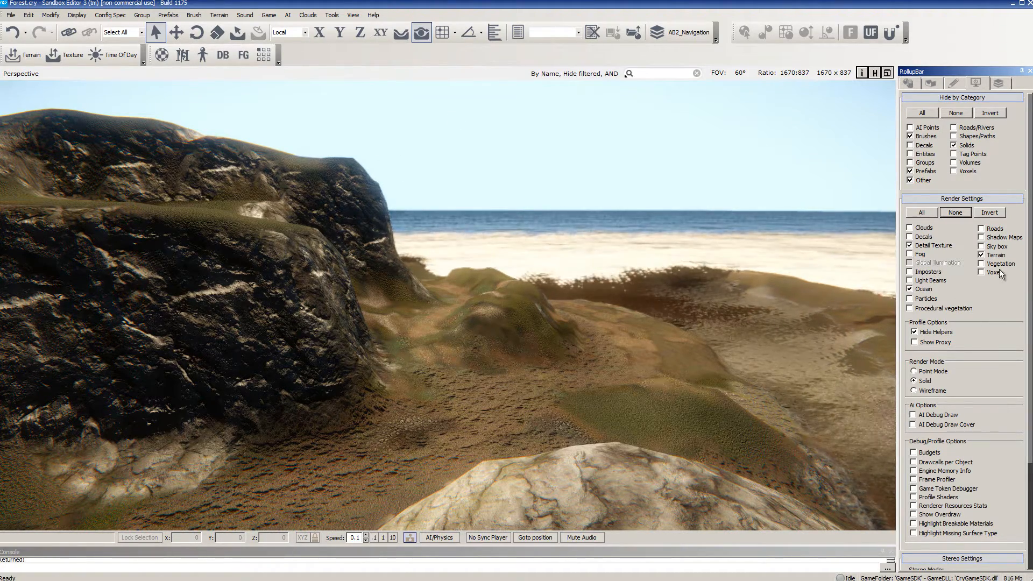
{"action": "left_click", "coordinate": [983, 247]}
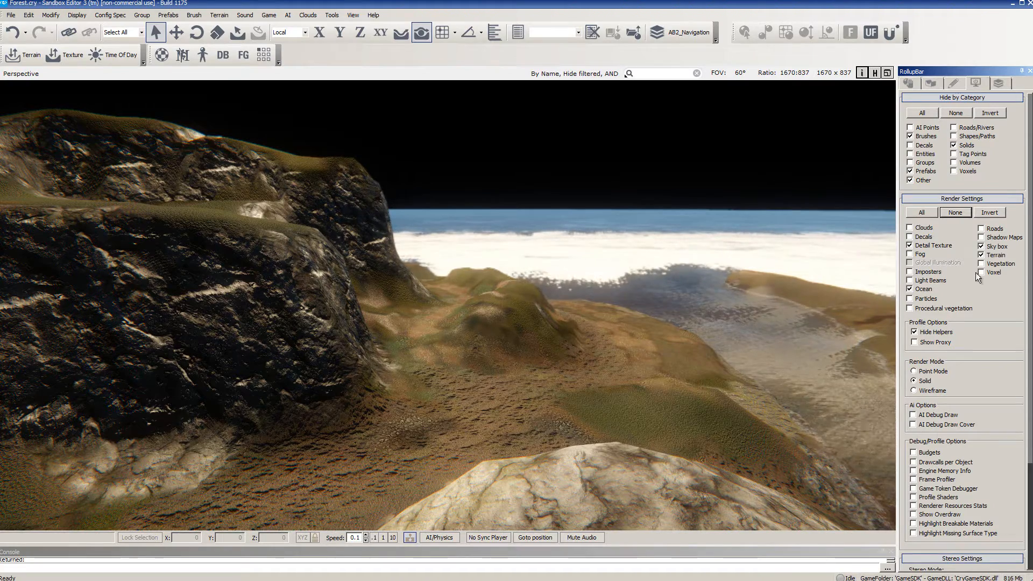
{"action": "left_click", "coordinate": [909, 228]}
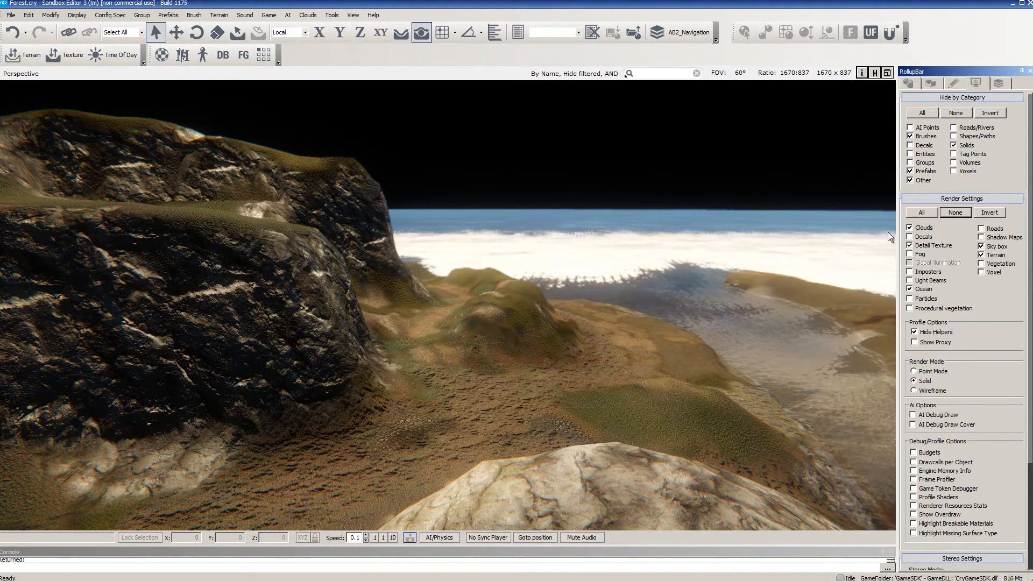
{"action": "left_click", "coordinate": [909, 254]}
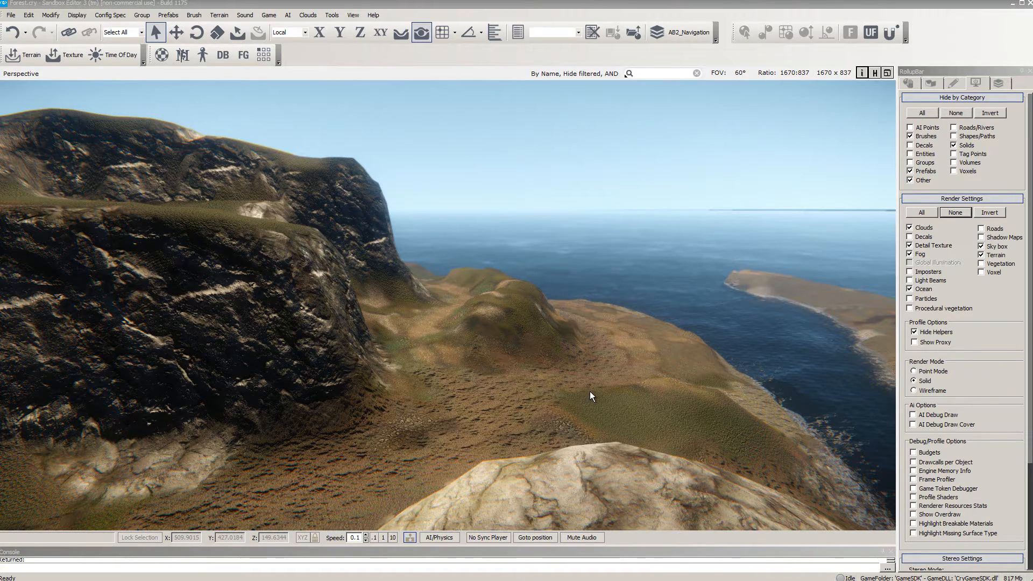
- Enable rendering of roads and vegetation, and unhide the Brushes, Prefabs and Other object categories
{"action": "left_click", "coordinate": [984, 230]}
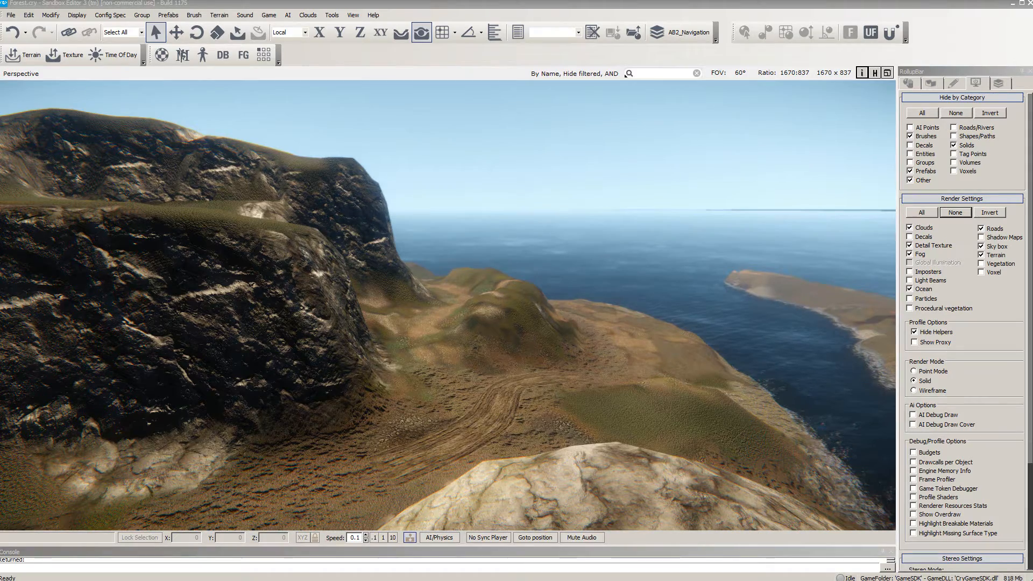
{"action": "left_click", "coordinate": [981, 263]}
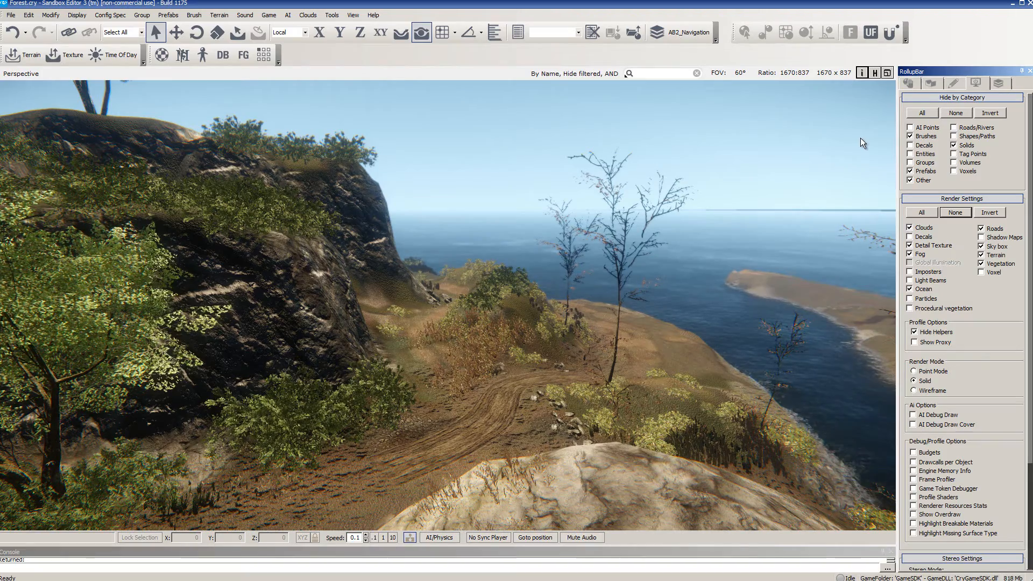
{"action": "left_click", "coordinate": [909, 136]}
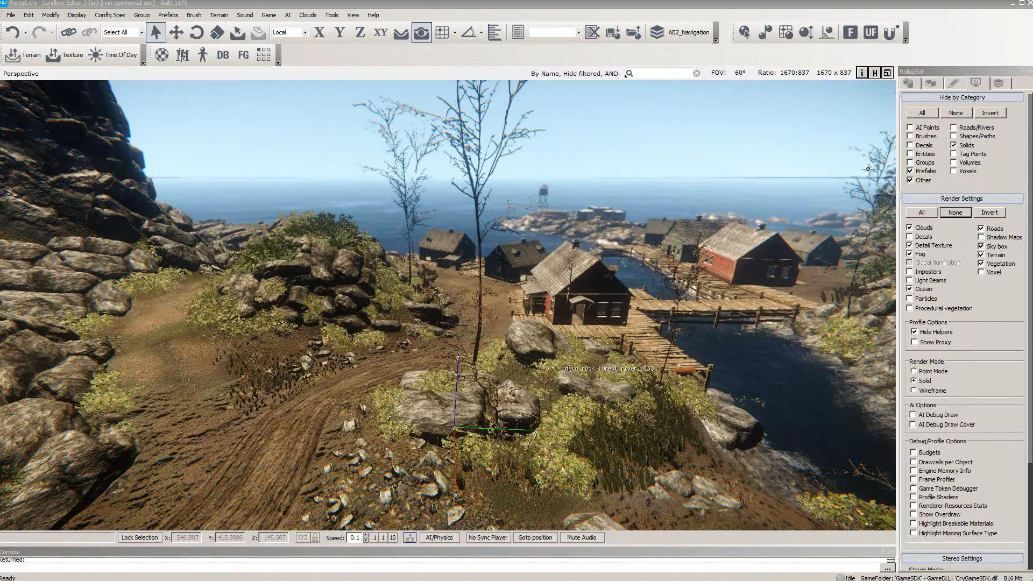
{"action": "left_click", "coordinate": [910, 171]}
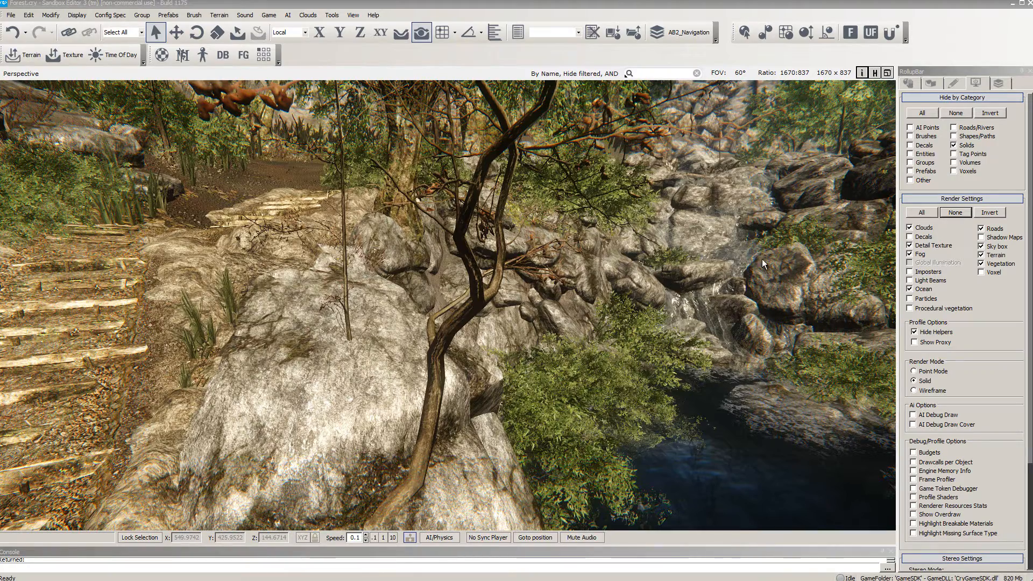
- Switch decal rendering on and off repeatedly to compare the rock surfaces, leaving decals enabled
{"action": "left_click", "coordinate": [912, 237]}
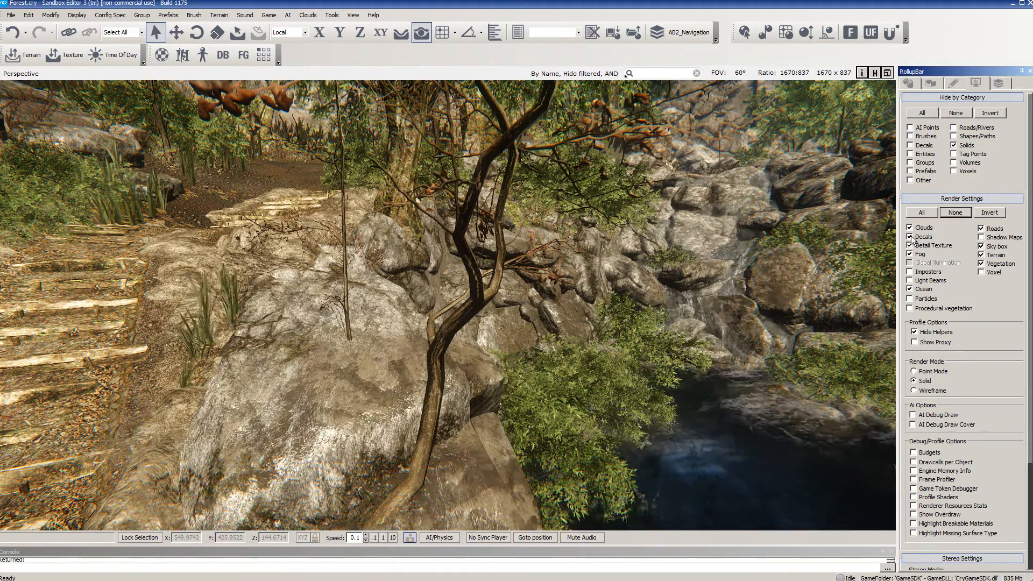
{"action": "left_click", "coordinate": [912, 238]}
{"action": "left_click", "coordinate": [911, 237]}
{"action": "left_click", "coordinate": [912, 238]}
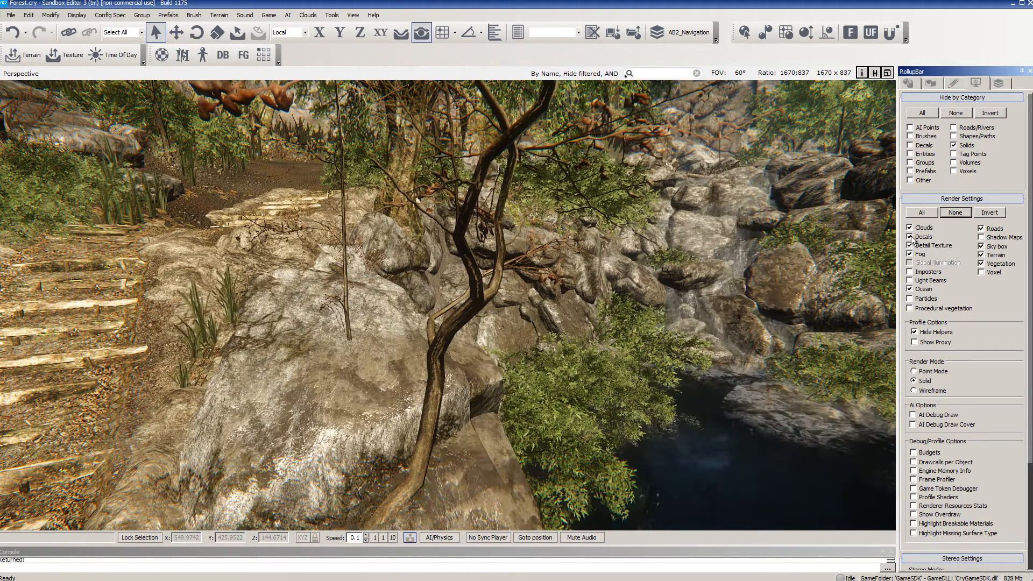
{"action": "left_click", "coordinate": [911, 238]}
{"action": "left_click", "coordinate": [912, 238]}
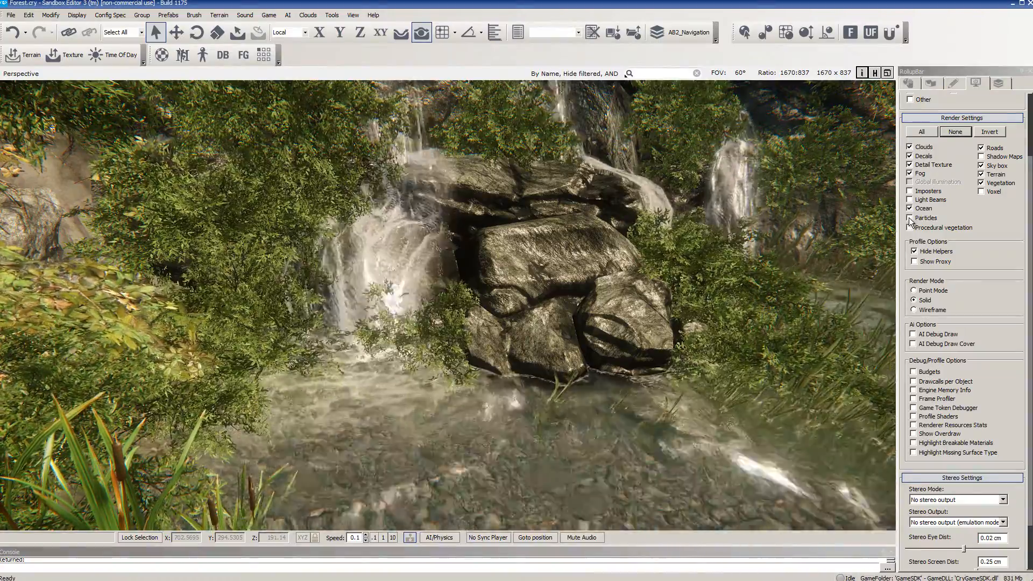
- Compare the waterfall with and without particle rendering, leaving particles enabled
{"action": "left_click", "coordinate": [909, 218]}
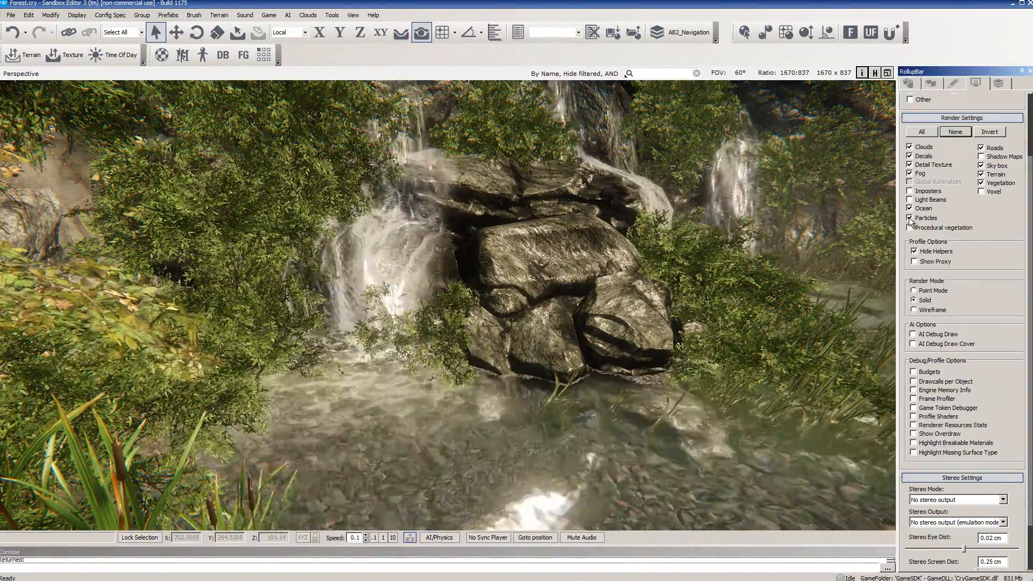
{"action": "left_click", "coordinate": [909, 218]}
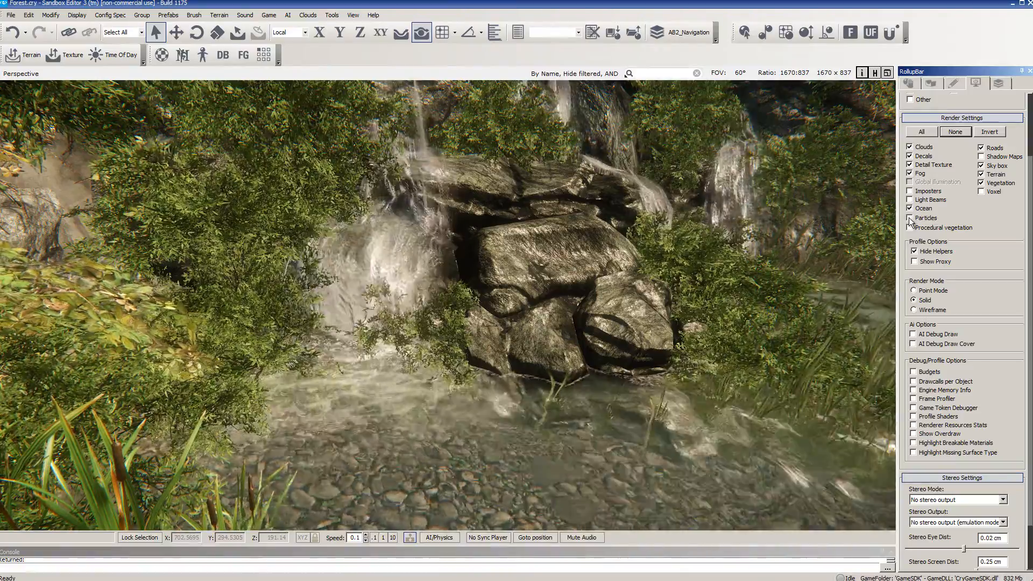
{"action": "left_click", "coordinate": [910, 218]}
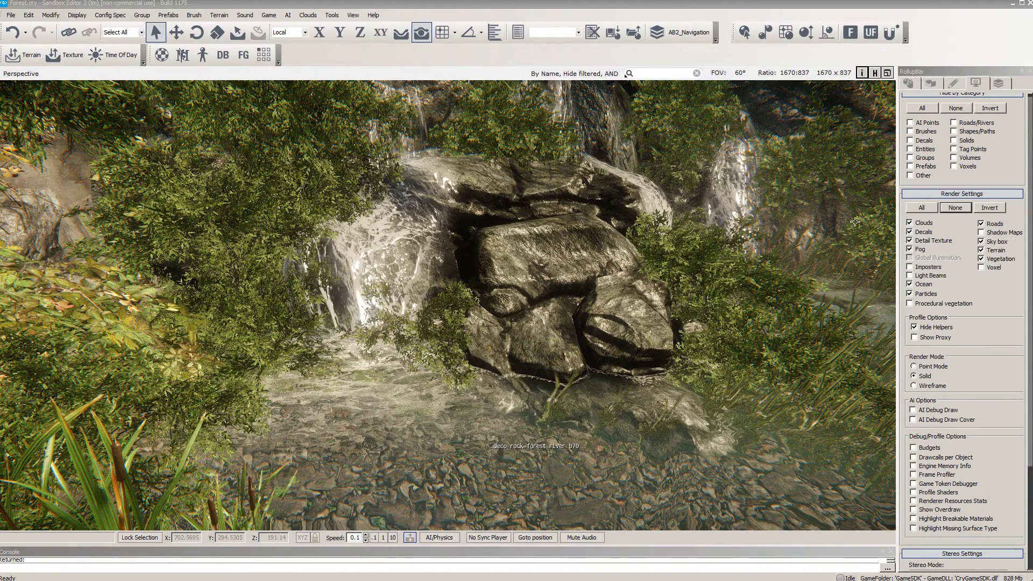
- Enable shadow maps and look around the waterfall, the cliffs and the sky
{"action": "left_click", "coordinate": [981, 233]}
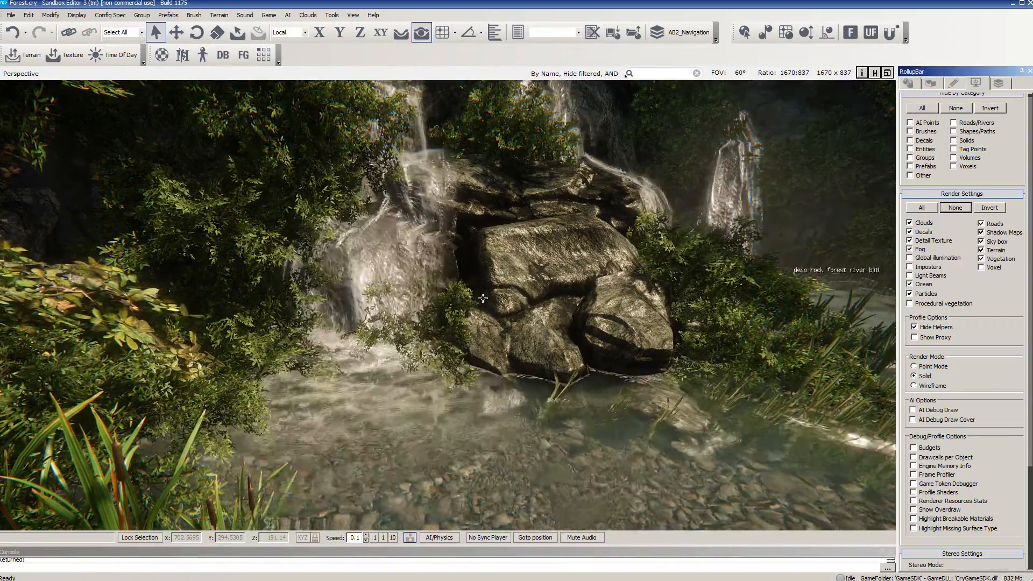
{"action": "right_click_drag", "start_coordinate": [392, 325], "coordinate": [393, 337]}
{"action": "right_click_drag", "start_coordinate": [394, 338], "coordinate": [393, 337]}
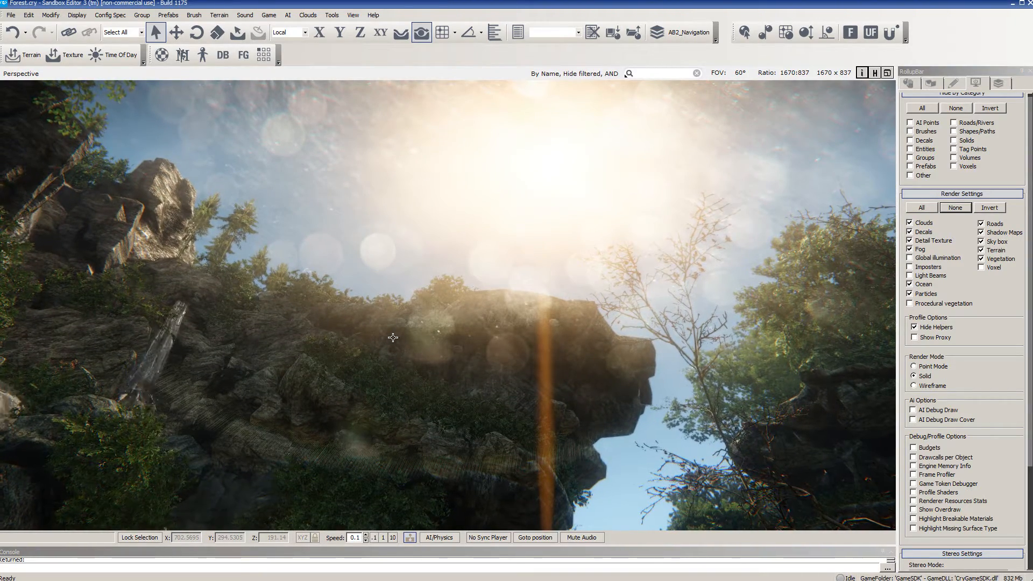
{"action": "mouse_move", "coordinate": [393, 337]}
{"action": "right_mouse_down"}
{"action": "mouse_move", "coordinate": [374, 342]}
{"action": "mouse_move", "coordinate": [392, 337]}
{"action": "right_mouse_up"}
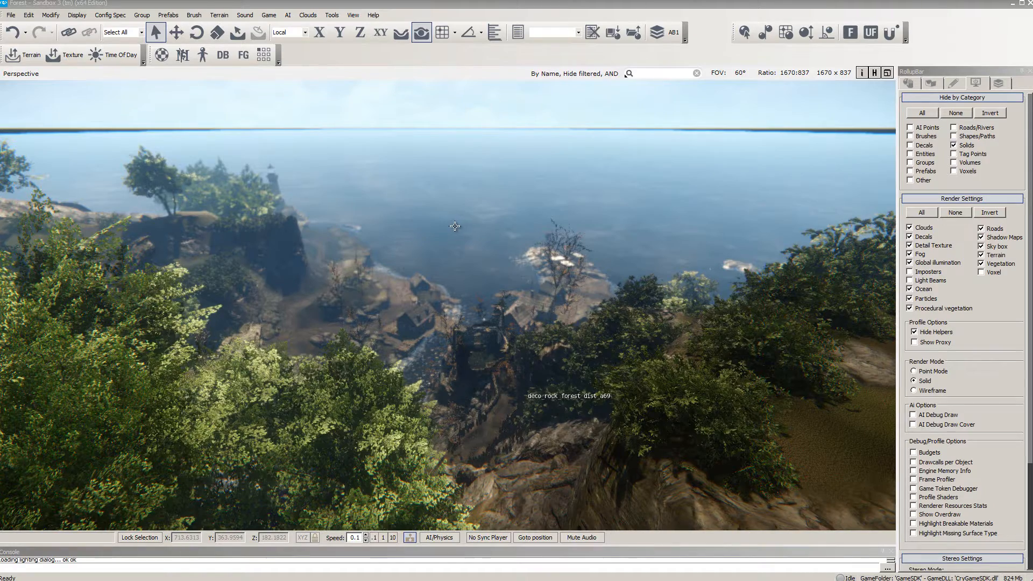
- Start a new level without saving the changes to Forest, and name it MyMap
{"action": "left_click", "coordinate": [11, 16]}
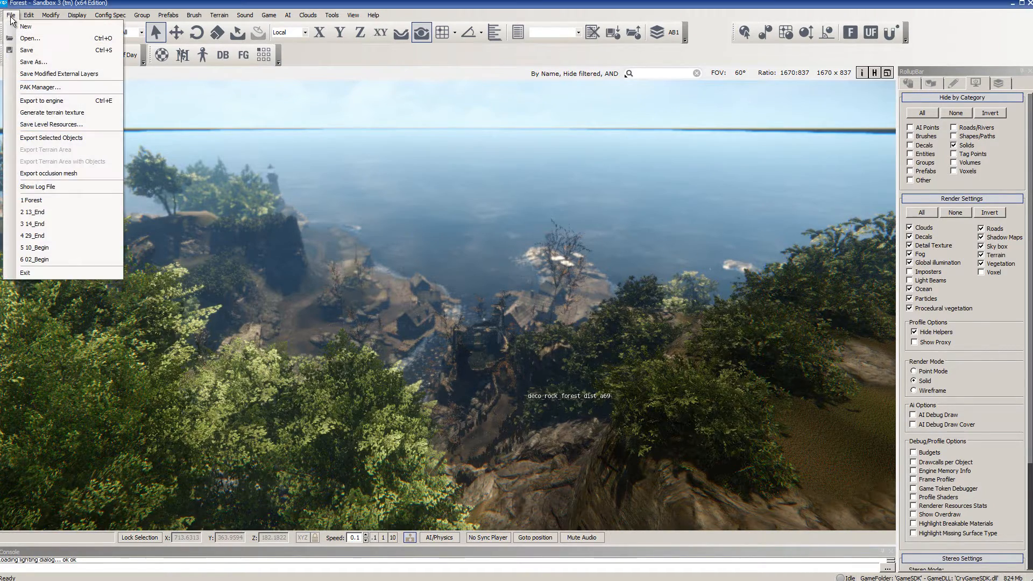
{"action": "left_click", "coordinate": [45, 27]}
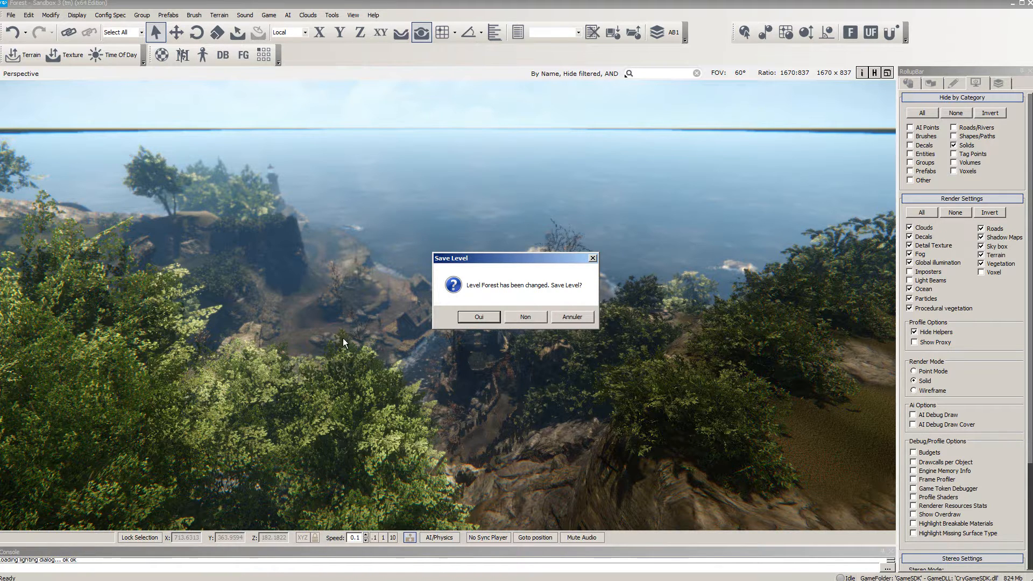
{"action": "left_click", "coordinate": [536, 320]}
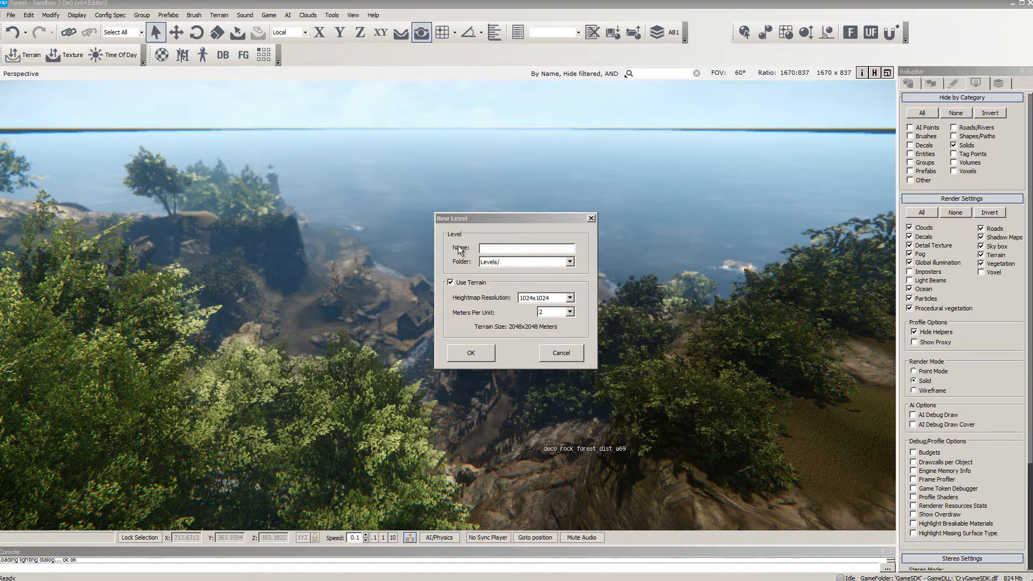
{"action": "left_click", "coordinate": [490, 248]}
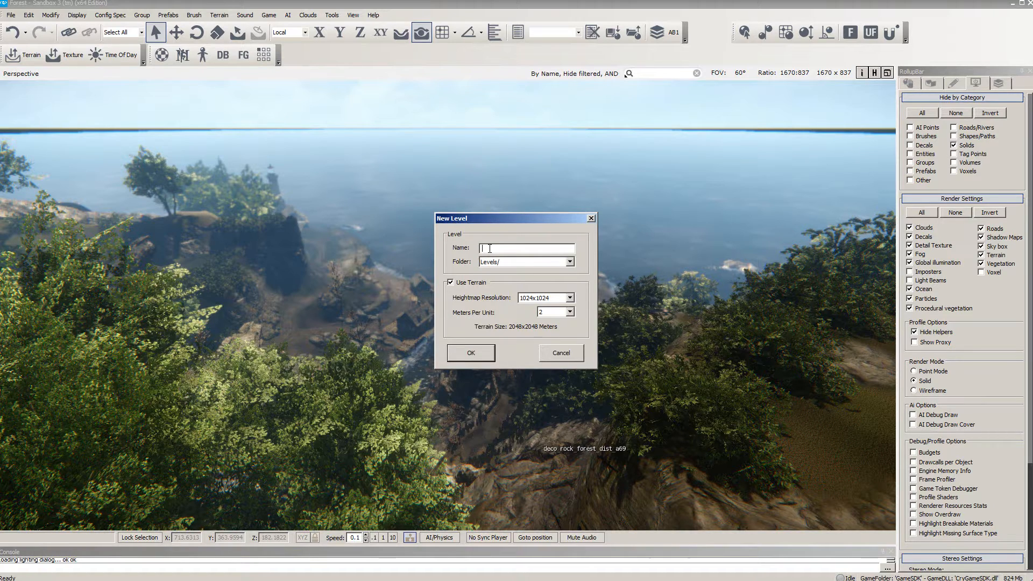
{"action": "type", "text": "MyMap"}
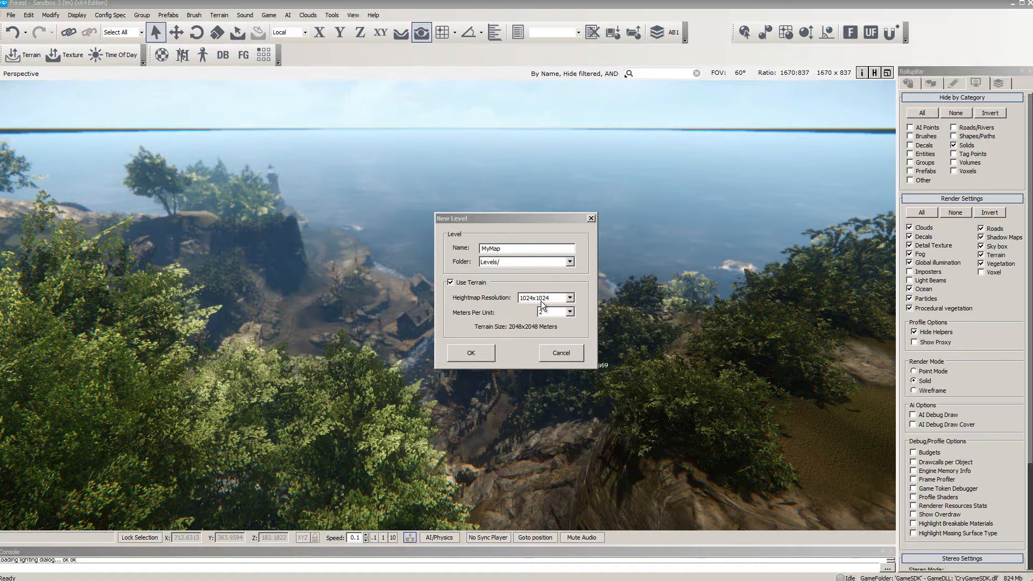
- Create the level in Levels/ with terrain at 1024x1024 heightmap resolution and 2 meters per unit, declining the navigation data export
{"action": "left_click", "coordinate": [569, 298]}
{"action": "left_click", "coordinate": [570, 299]}
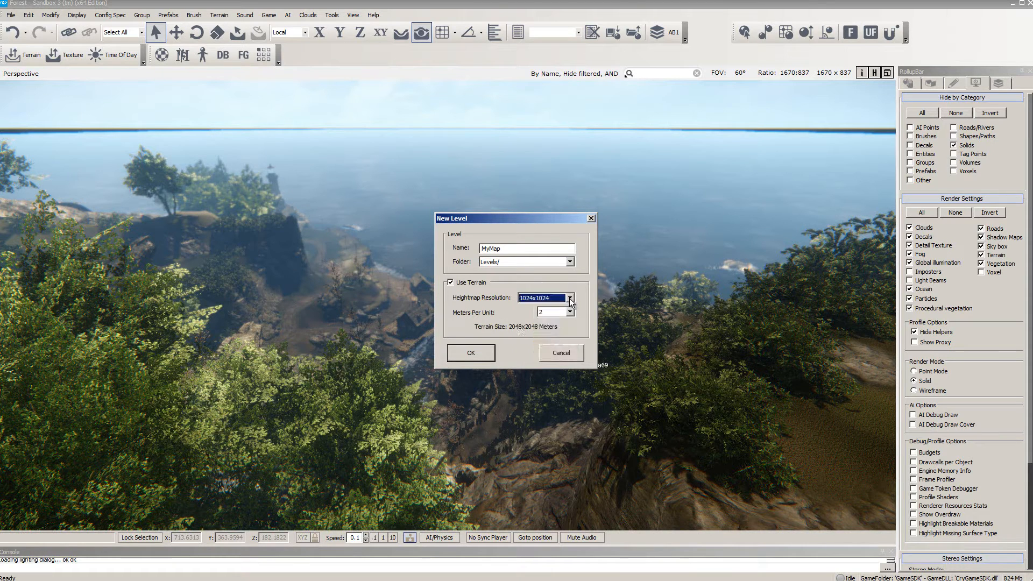
{"action": "left_click", "coordinate": [570, 313]}
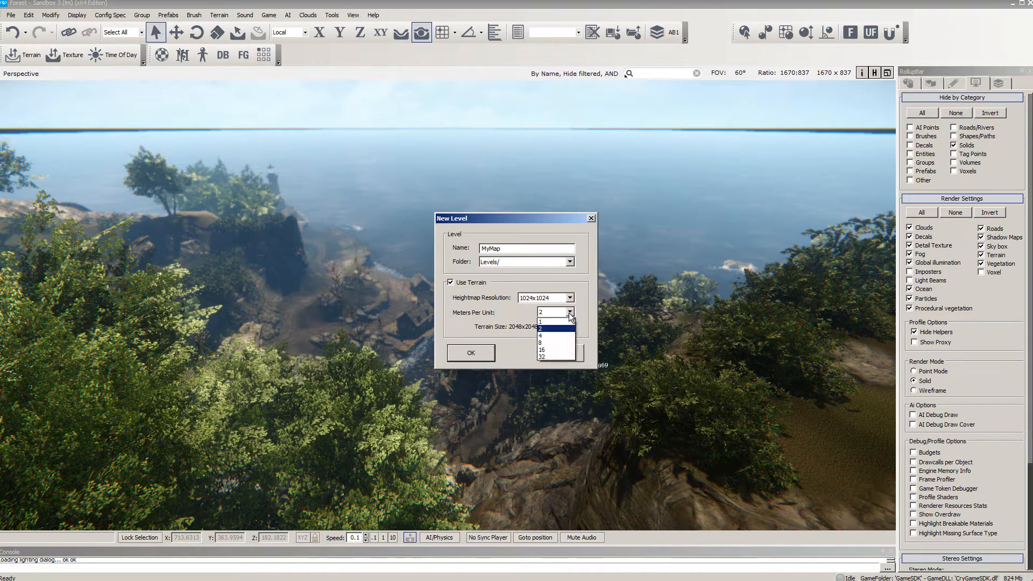
{"action": "left_click", "coordinate": [569, 313]}
{"action": "left_click", "coordinate": [512, 264]}
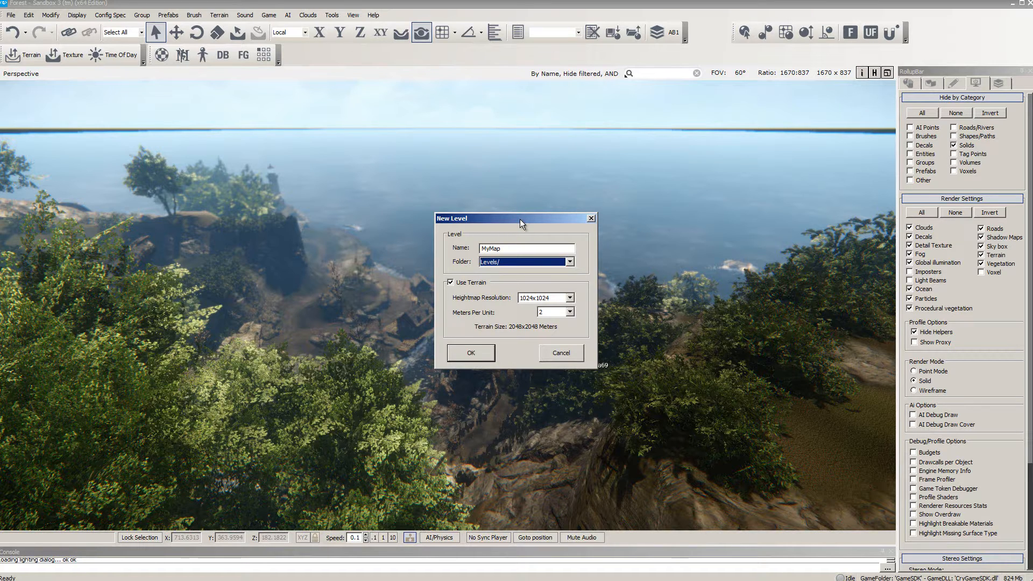
{"action": "left_click", "coordinate": [480, 356]}
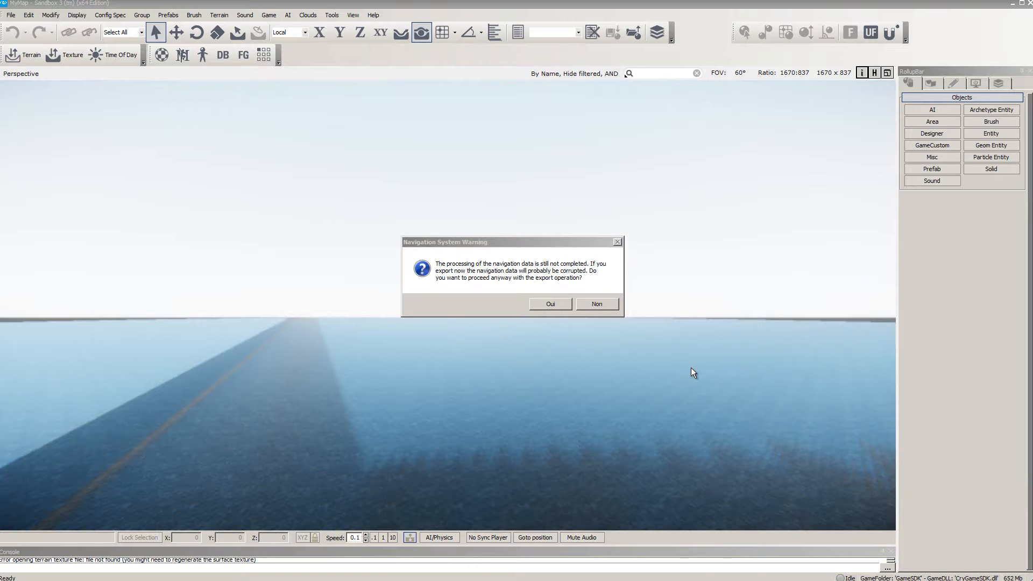
{"action": "left_click", "coordinate": [595, 307]}
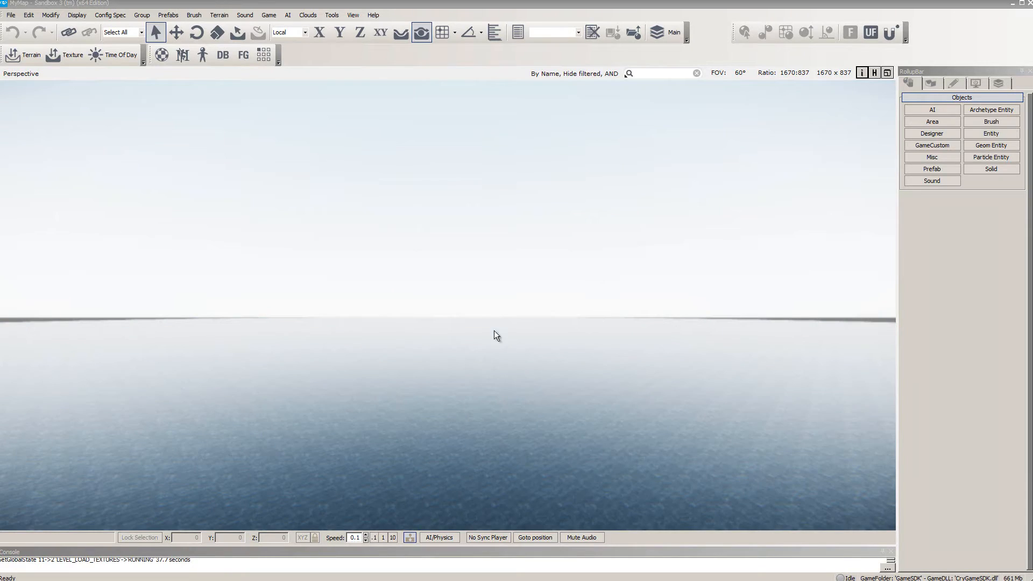
- Open the Terrain Editor for the new MyMap level
{"action": "right_click_drag", "start_coordinate": [490, 314], "coordinate": [490, 314]}
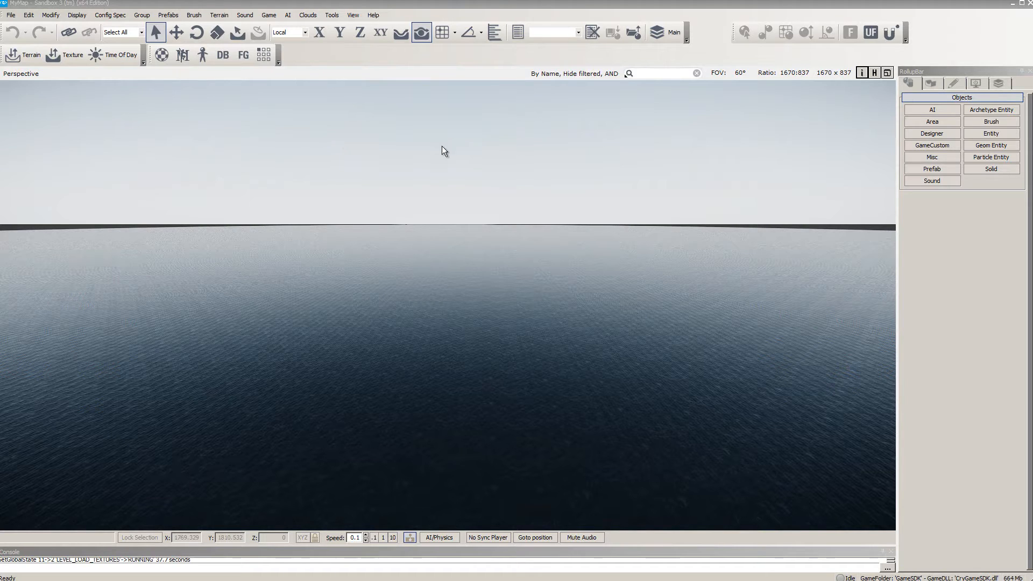
{"action": "left_click", "coordinate": [220, 17]}
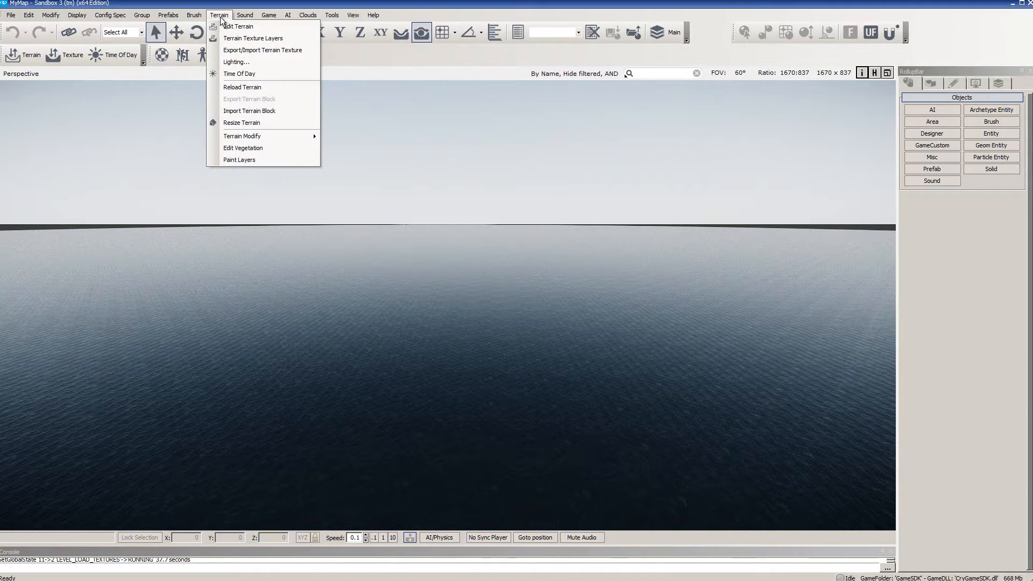
{"action": "left_click", "coordinate": [370, 61]}
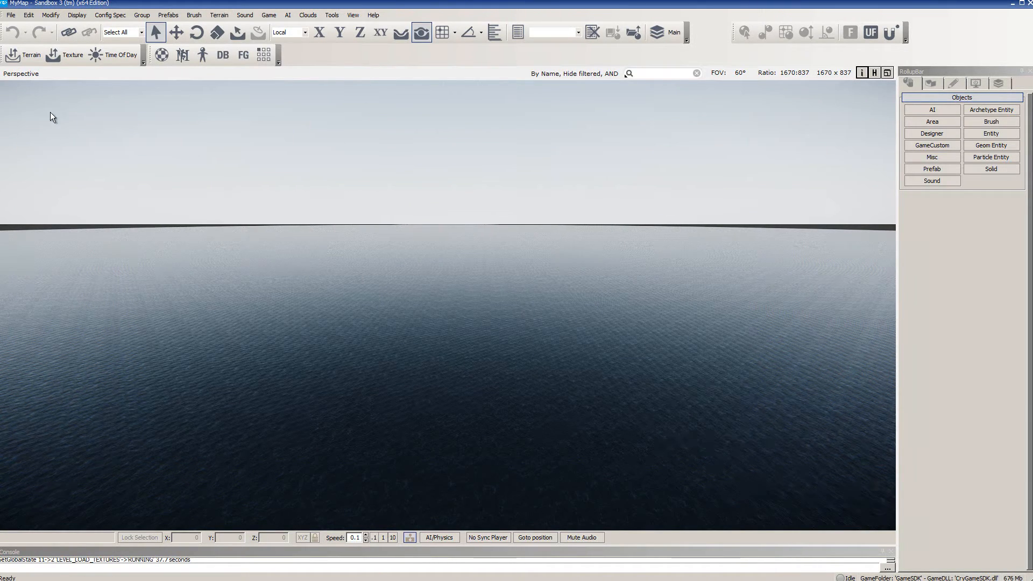
{"action": "left_click", "coordinate": [24, 56]}
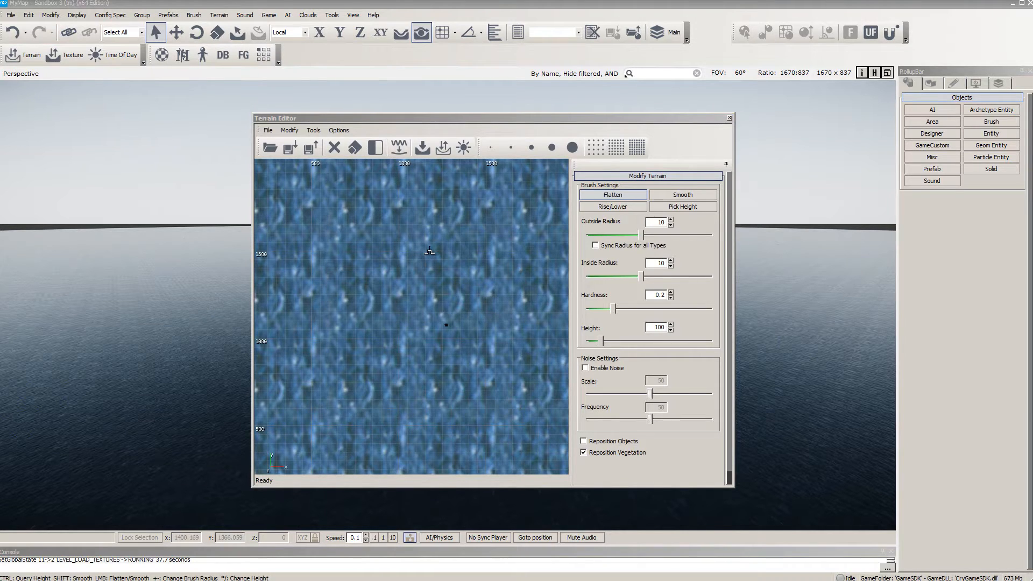
- Examine the heightmap's extent, origin and grid coordinates in the Terrain Editor, both as a whole and close up
{"action": "scroll", "coordinate": [429, 251], "scroll_direction": "down", "scroll_amount": 3}
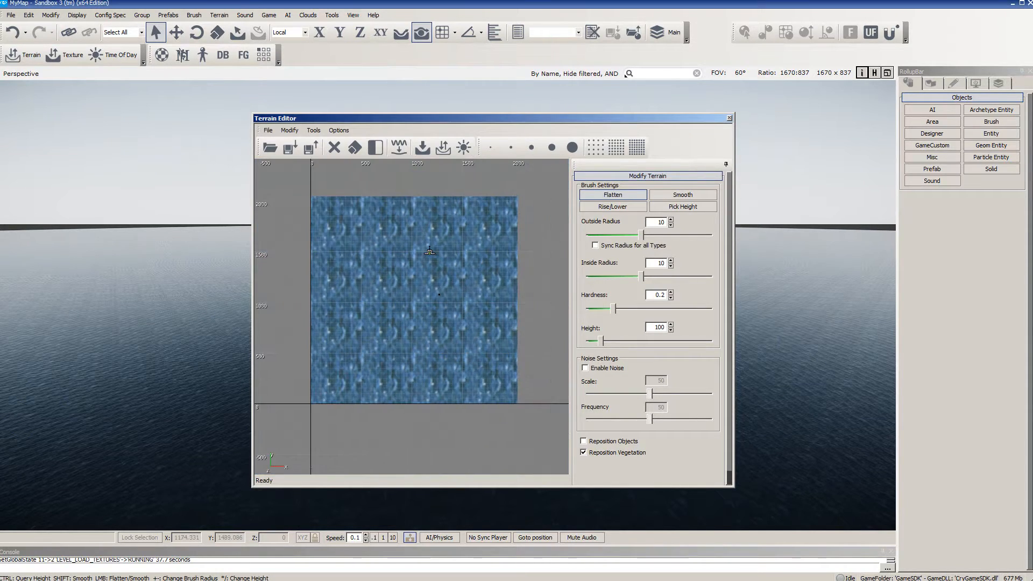
{"action": "scroll", "coordinate": [429, 250], "scroll_direction": "down", "scroll_amount": 1}
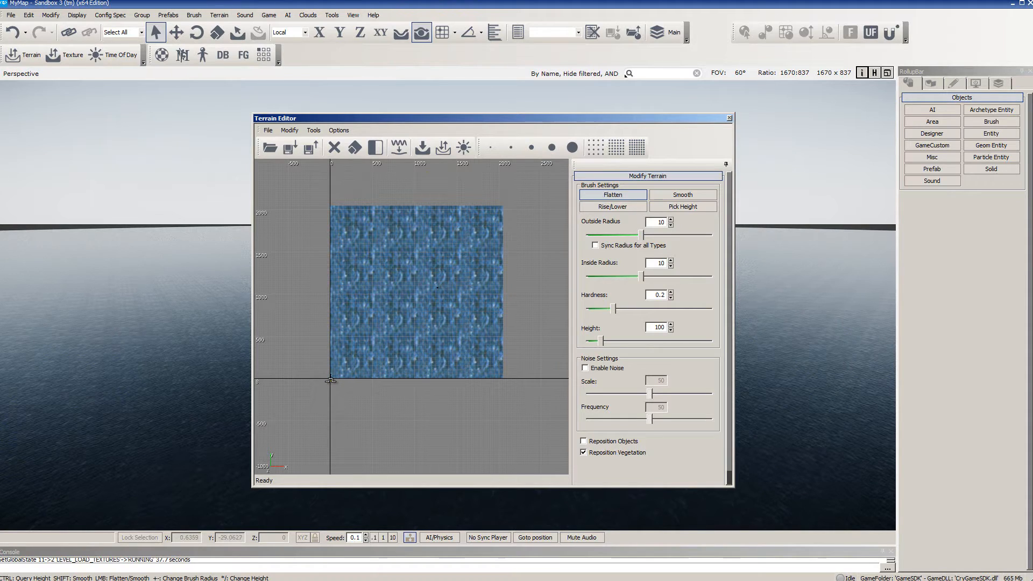
{"action": "scroll", "coordinate": [406, 355], "scroll_direction": "up", "scroll_amount": 2}
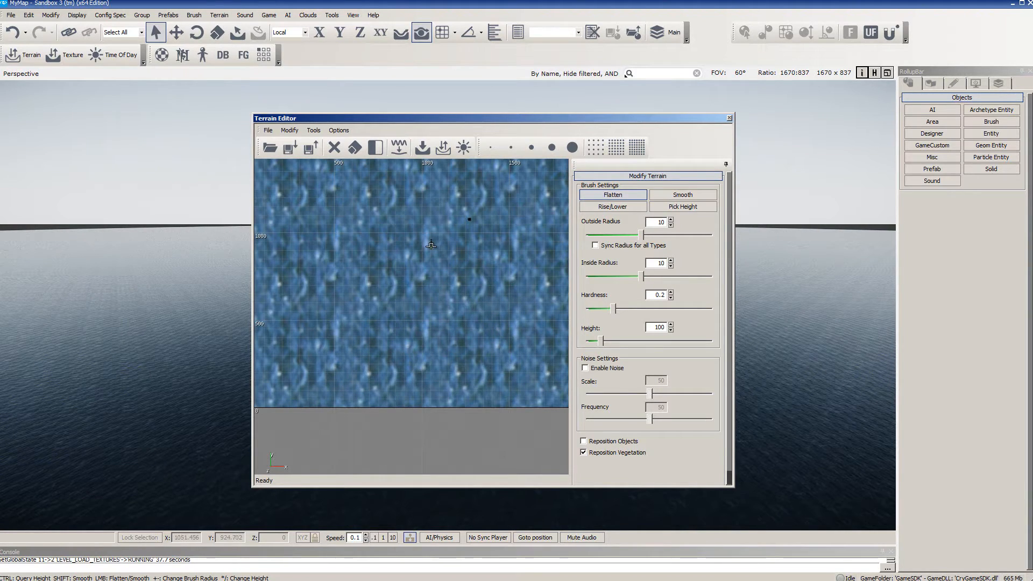
{"action": "scroll", "coordinate": [448, 356], "scroll_direction": "down", "scroll_amount": 3}
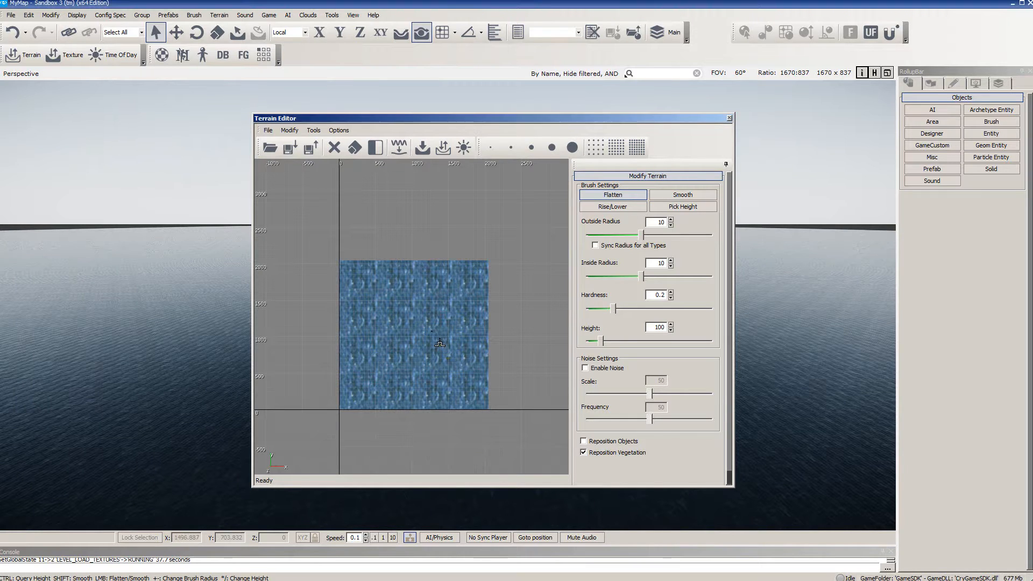
{"action": "scroll", "coordinate": [440, 344], "scroll_direction": "up", "scroll_amount": 3}
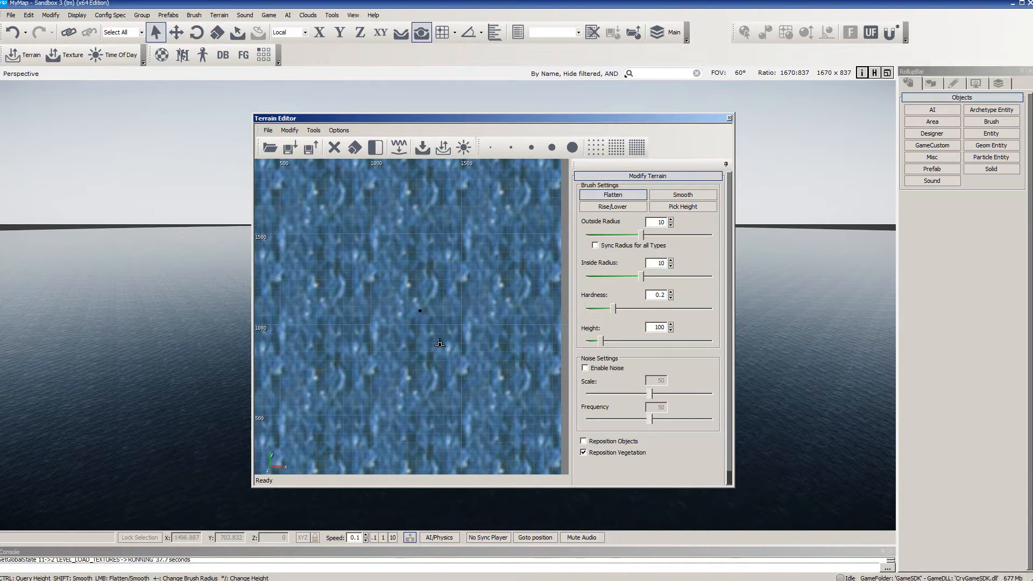
{"action": "scroll", "coordinate": [440, 344], "scroll_direction": "up", "scroll_amount": 3}
{"action": "scroll", "coordinate": [439, 344], "scroll_direction": "down", "scroll_amount": 5}
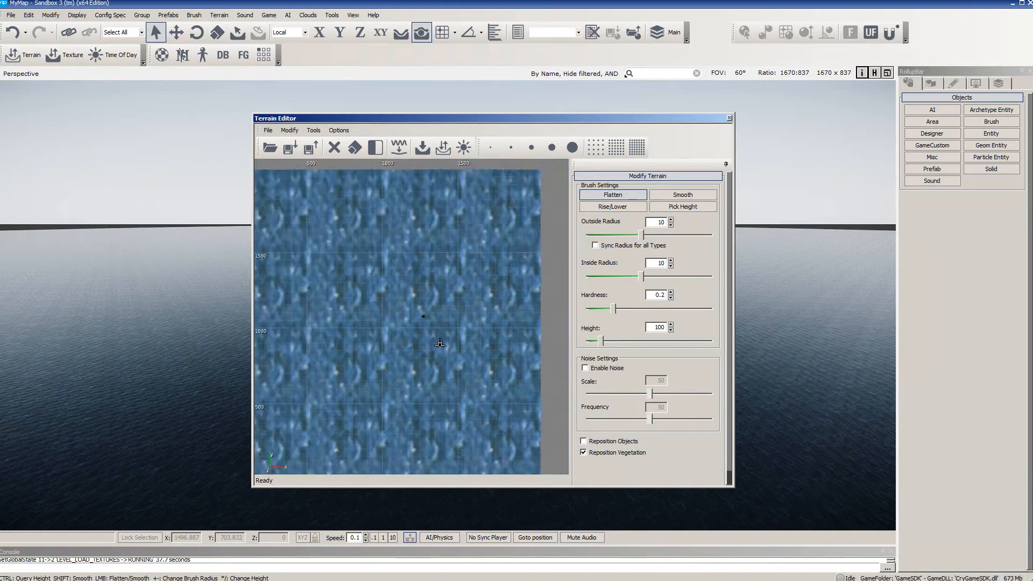
{"action": "middle_click_drag", "start_coordinate": [409, 339], "coordinate": [459, 313]}
{"action": "scroll", "coordinate": [427, 314], "scroll_direction": "up", "scroll_amount": 3}
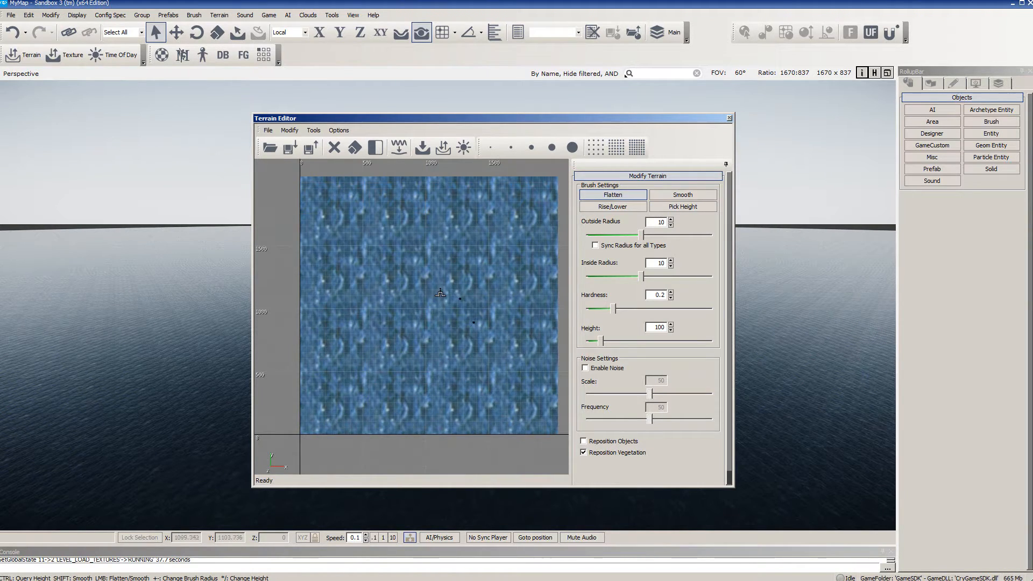
{"action": "scroll", "coordinate": [437, 295], "scroll_direction": "up", "scroll_amount": 2}
{"action": "middle_click_drag", "start_coordinate": [465, 275], "coordinate": [449, 281]}
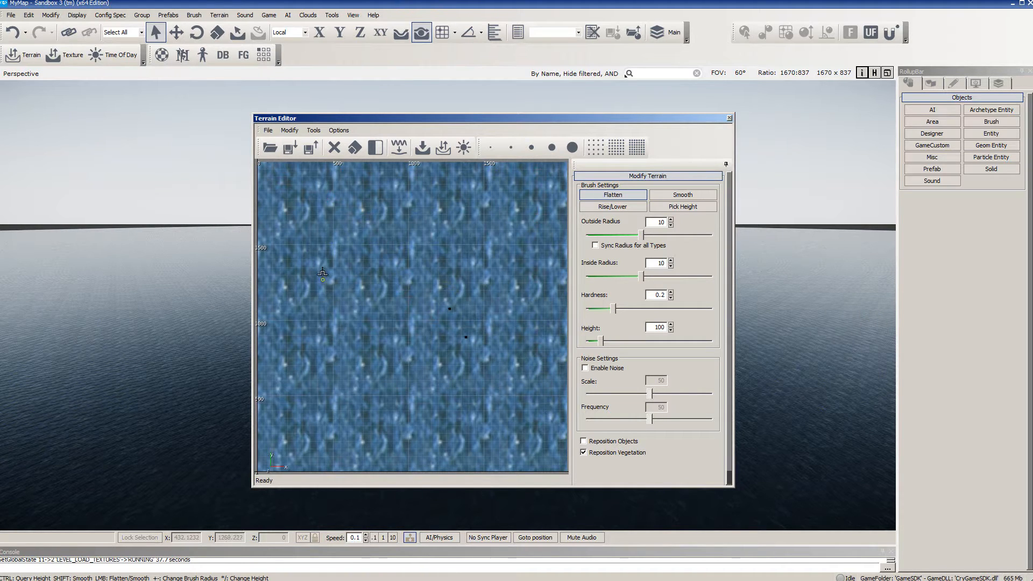
- Generate terrain with feature size 7, bumpiness 0.4, detail 8 and variation 1, and move the Terrain Editor clear of the mountains
{"action": "left_click", "coordinate": [315, 130]}
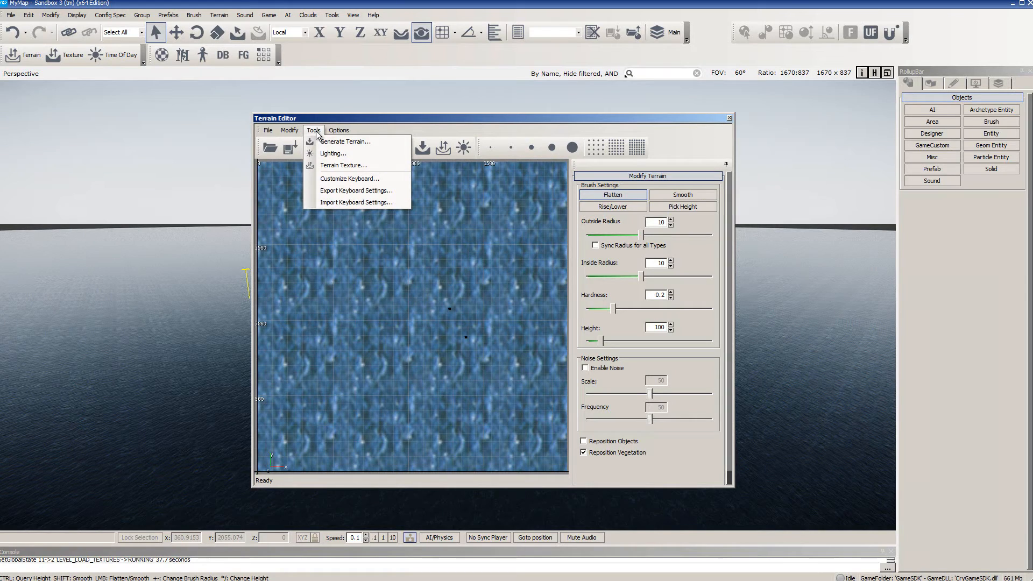
{"action": "left_click", "coordinate": [340, 142]}
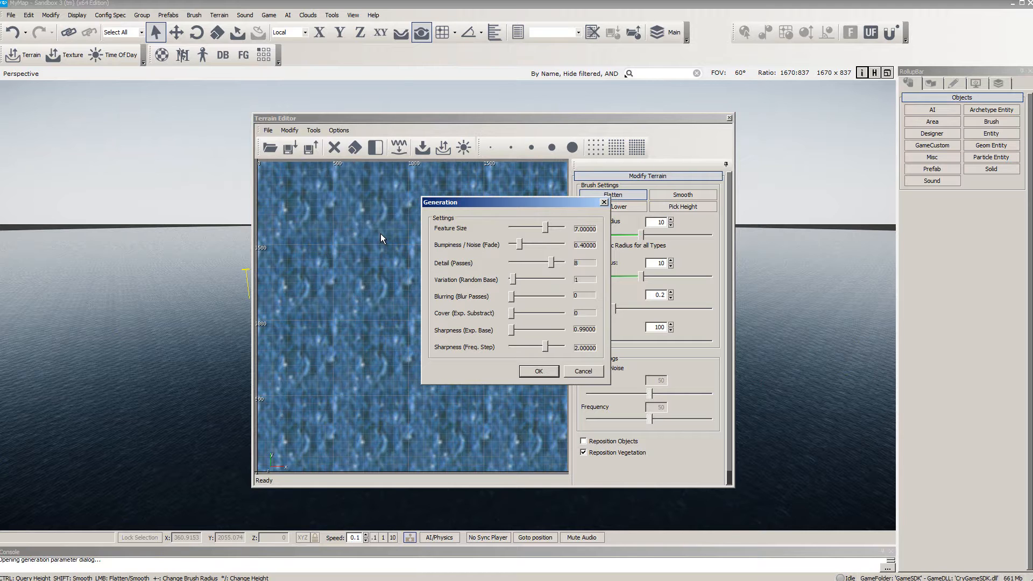
{"action": "left_click", "coordinate": [917, 580]}
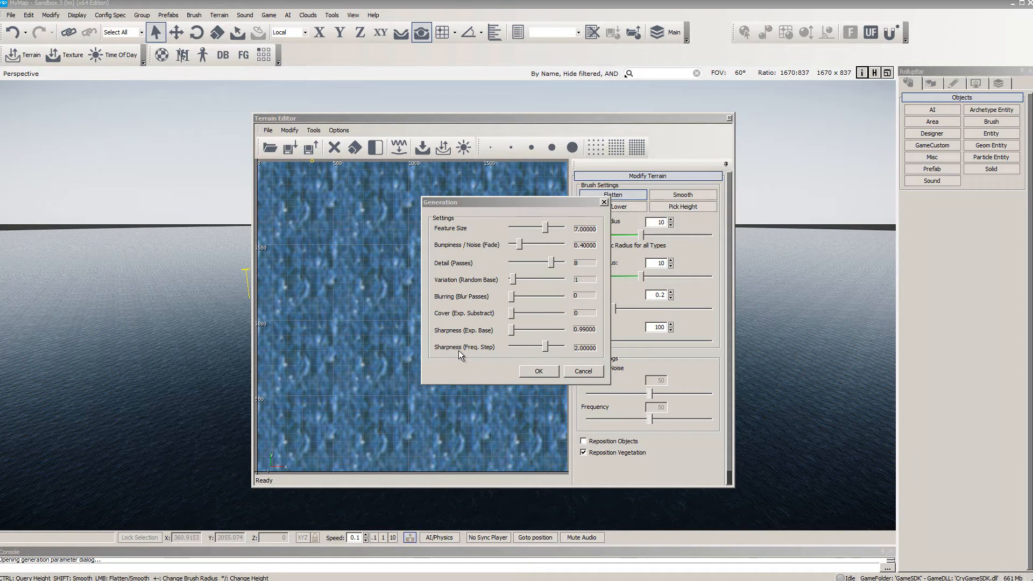
{"action": "left_click", "coordinate": [539, 371]}
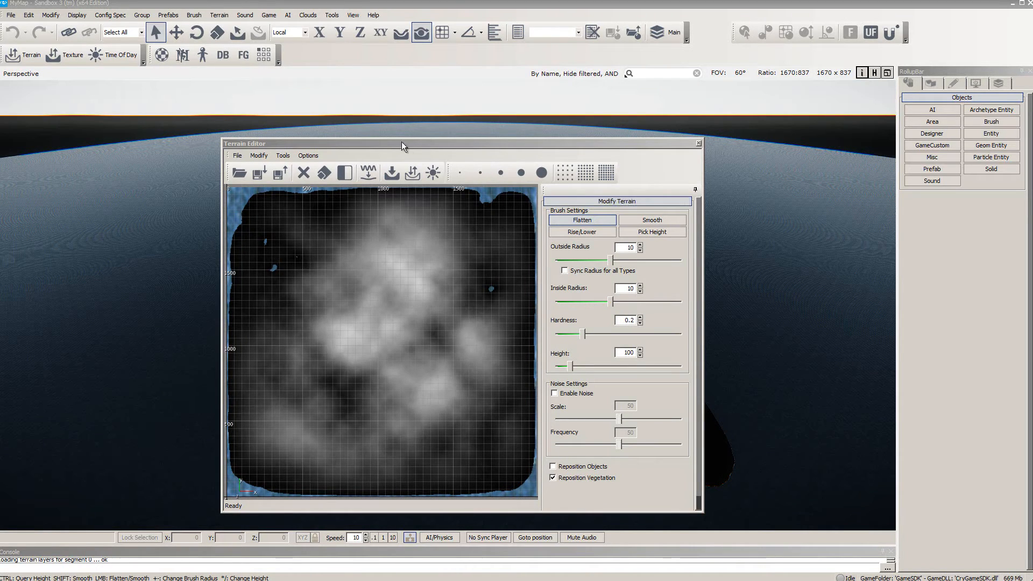
{"action": "left_click_drag", "start_coordinate": [402, 142], "coordinate": [928, 157]}
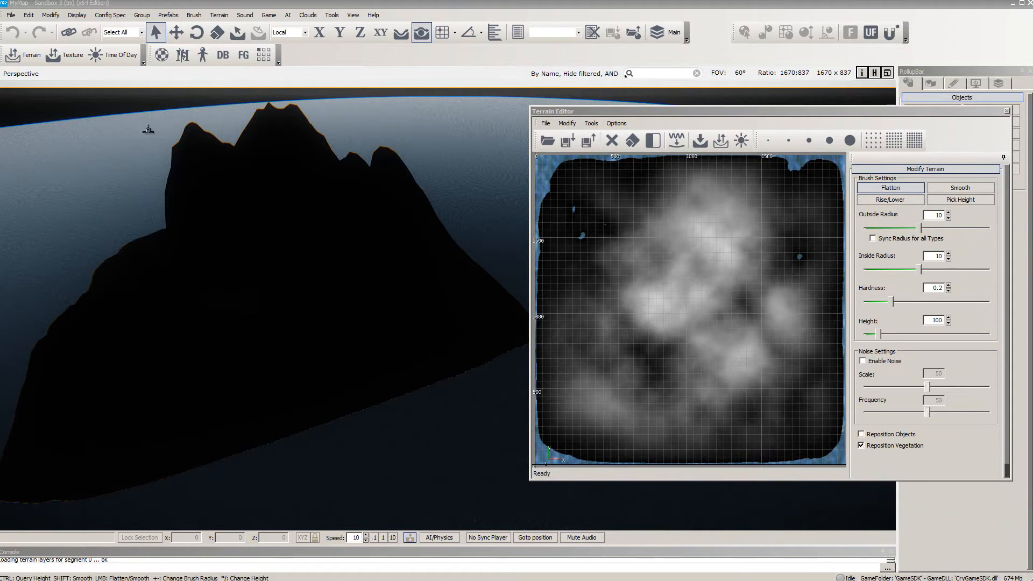
- Generate the terrain texture at 4096 x 4096 with High Quality enabled and a color multiplier of 1
{"action": "left_click", "coordinate": [14, 18]}
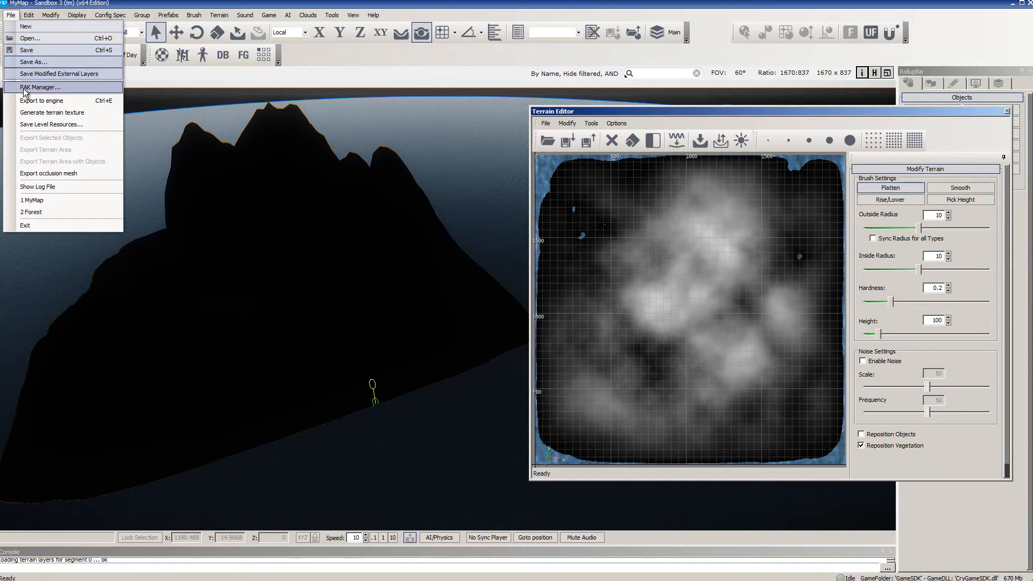
{"action": "left_click", "coordinate": [46, 112]}
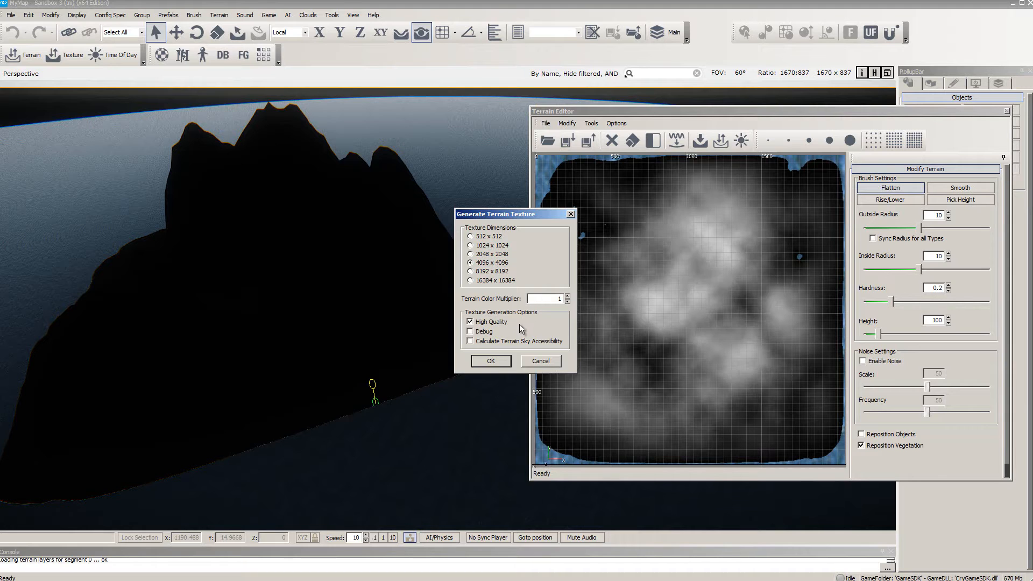
{"action": "left_click", "coordinate": [500, 361]}
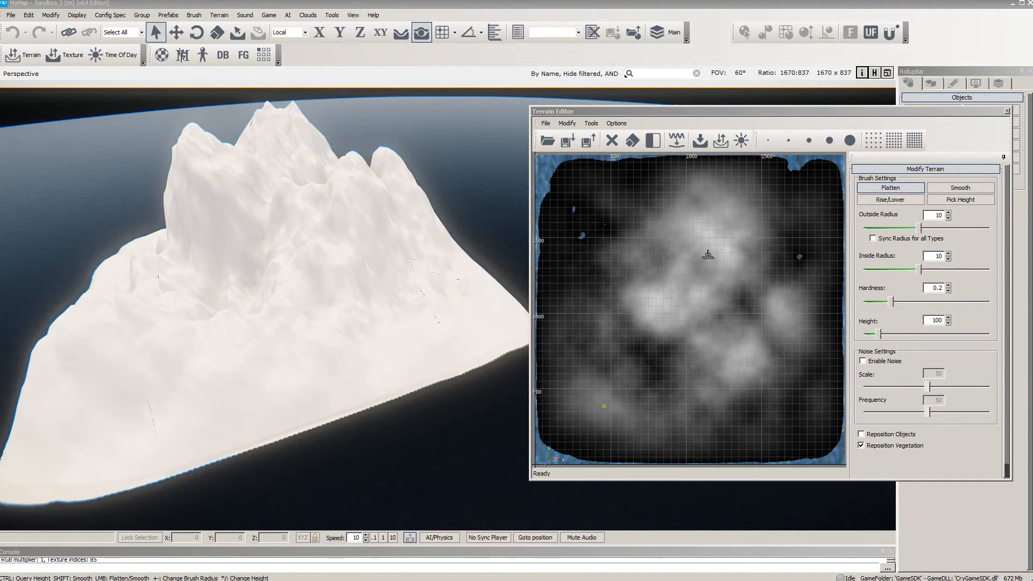
- Apply Make Isle to the generated terrain twice
{"action": "left_click", "coordinate": [567, 124]}
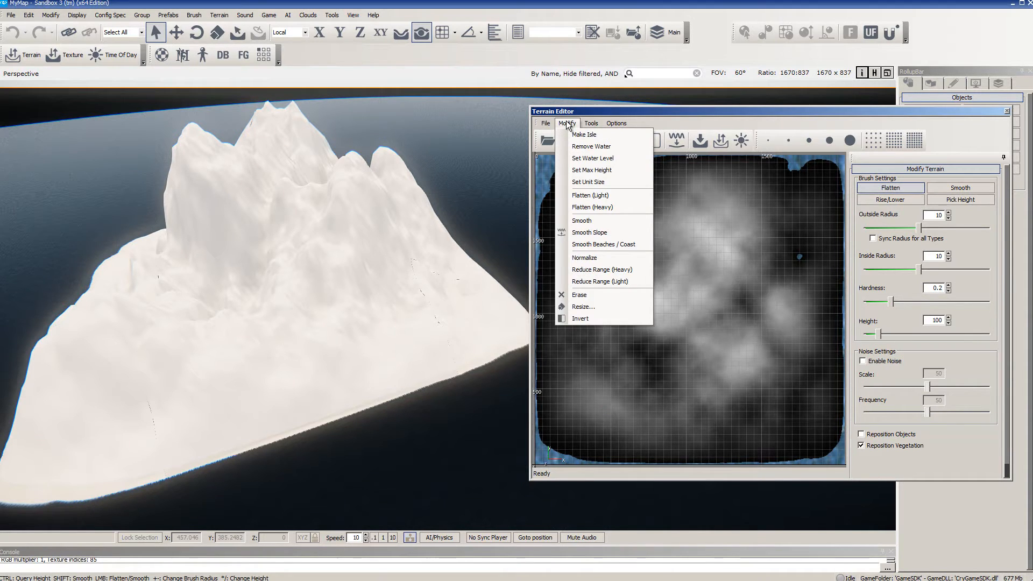
{"action": "left_click", "coordinate": [578, 135]}
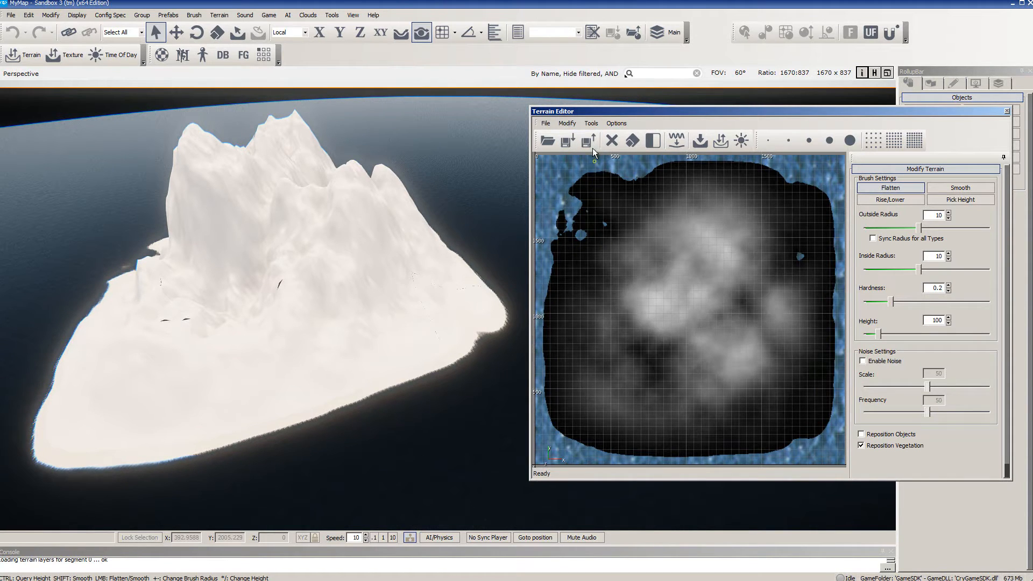
{"action": "left_click", "coordinate": [567, 123]}
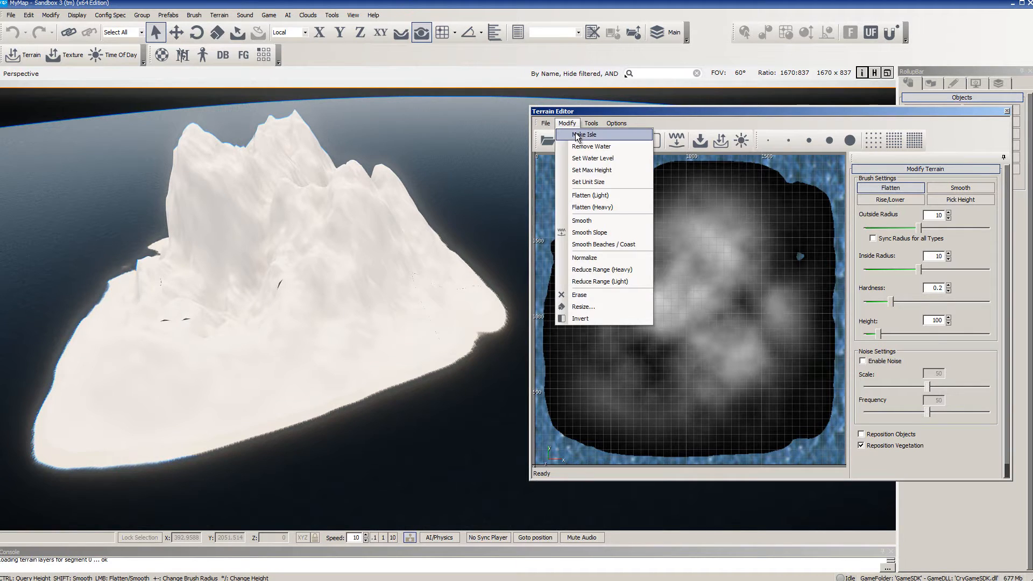
{"action": "left_click", "coordinate": [581, 135]}
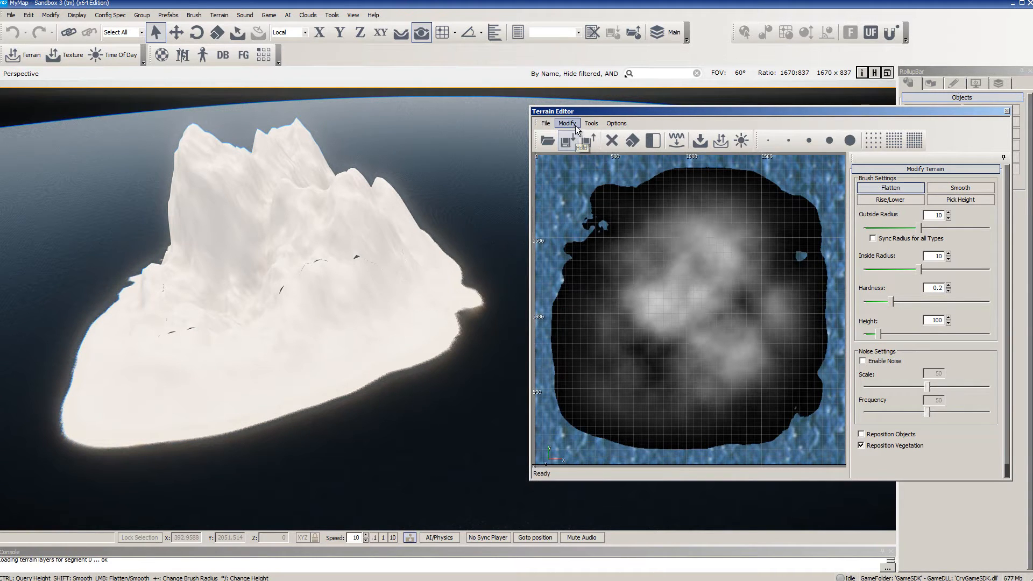
- Remove the water from the level and fetch the terrain's previously held state
{"action": "left_click", "coordinate": [573, 123]}
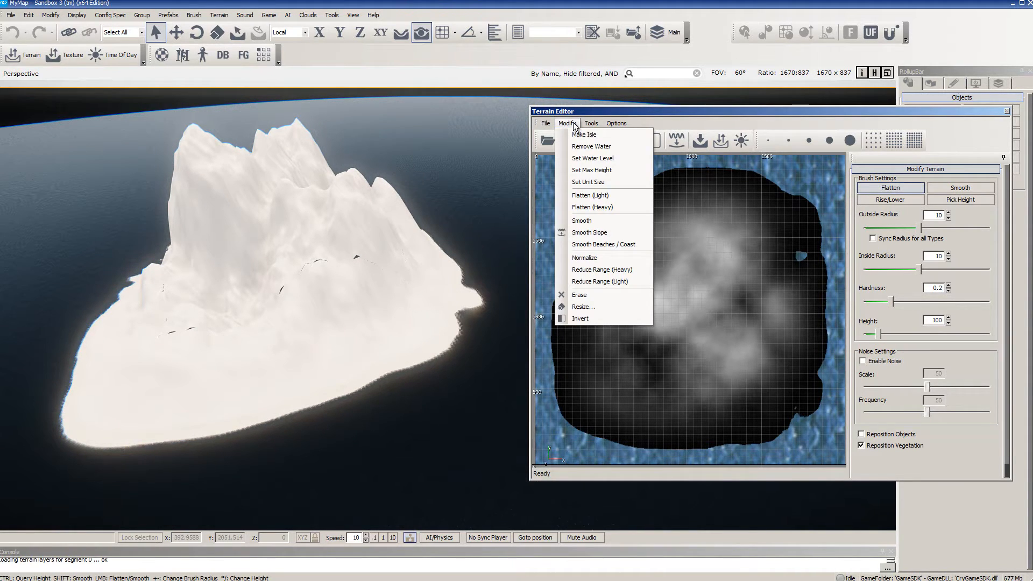
{"action": "left_click", "coordinate": [589, 150]}
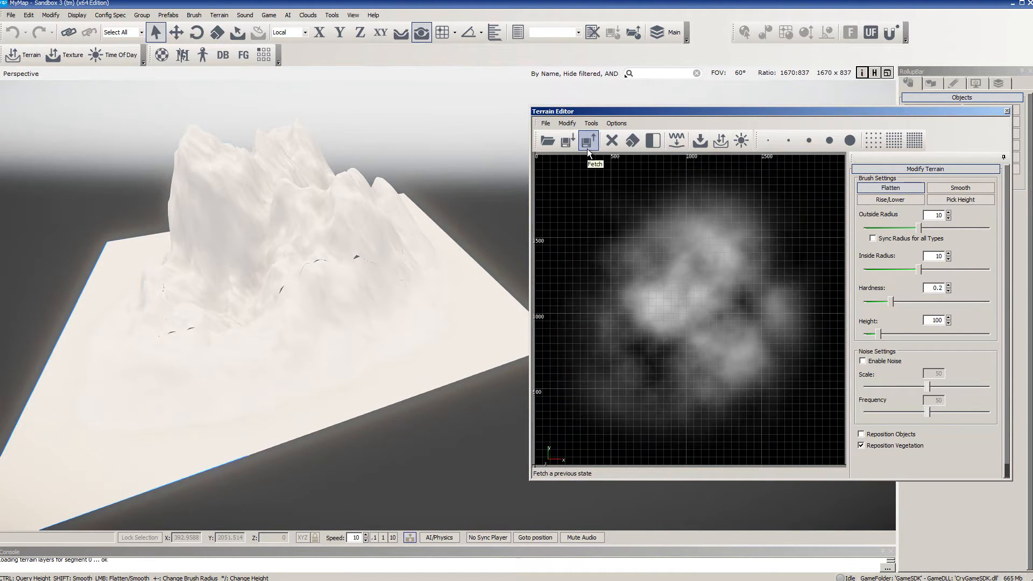
{"action": "left_click", "coordinate": [588, 141]}
- Set the water level to 5
{"action": "left_click", "coordinate": [554, 119]}
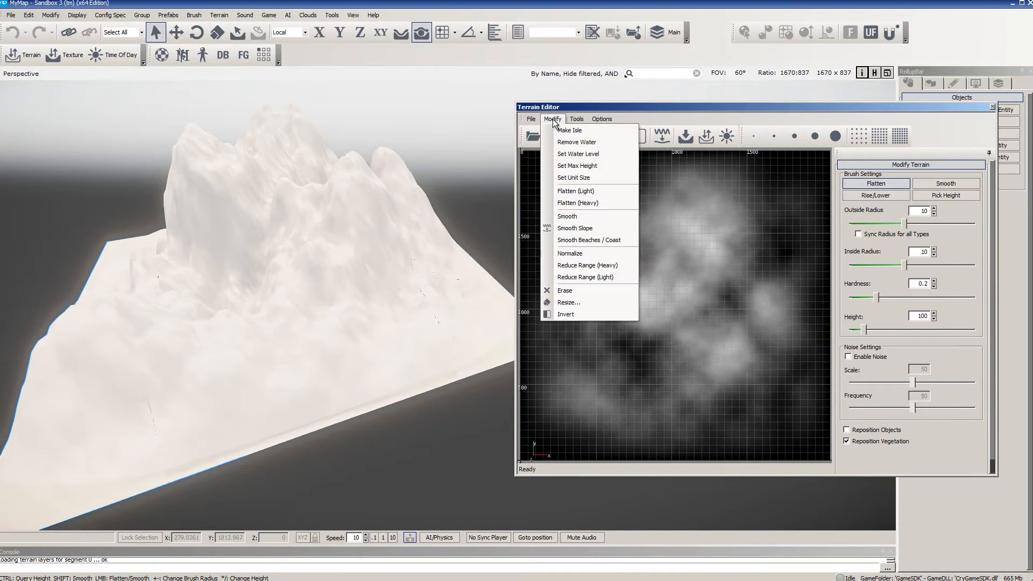
{"action": "left_click", "coordinate": [557, 155]}
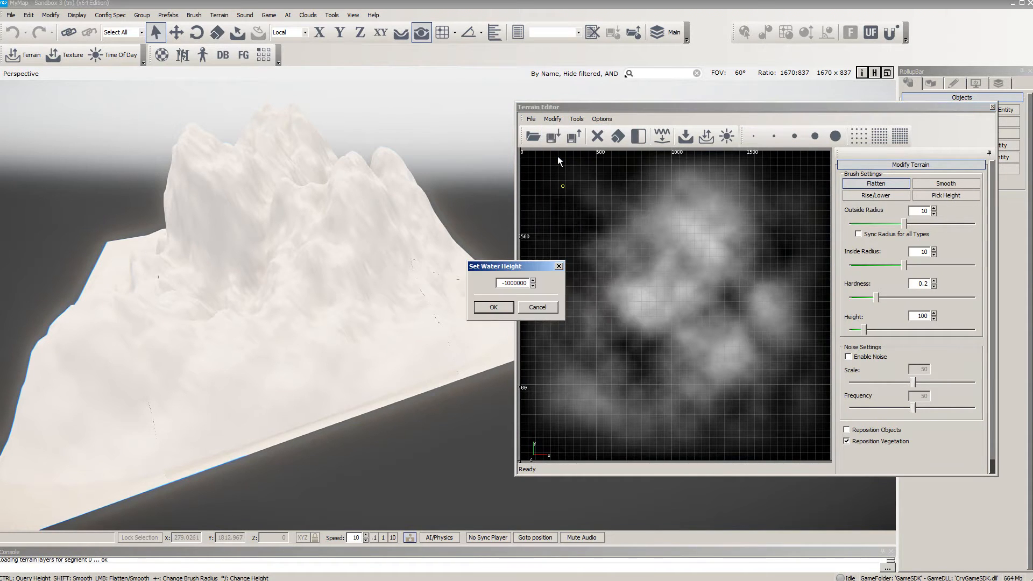
{"action": "left_click_drag", "start_coordinate": [500, 281], "coordinate": [541, 284]}
{"action": "type", "text": "5"}
{"action": "key", "text": "Return"}
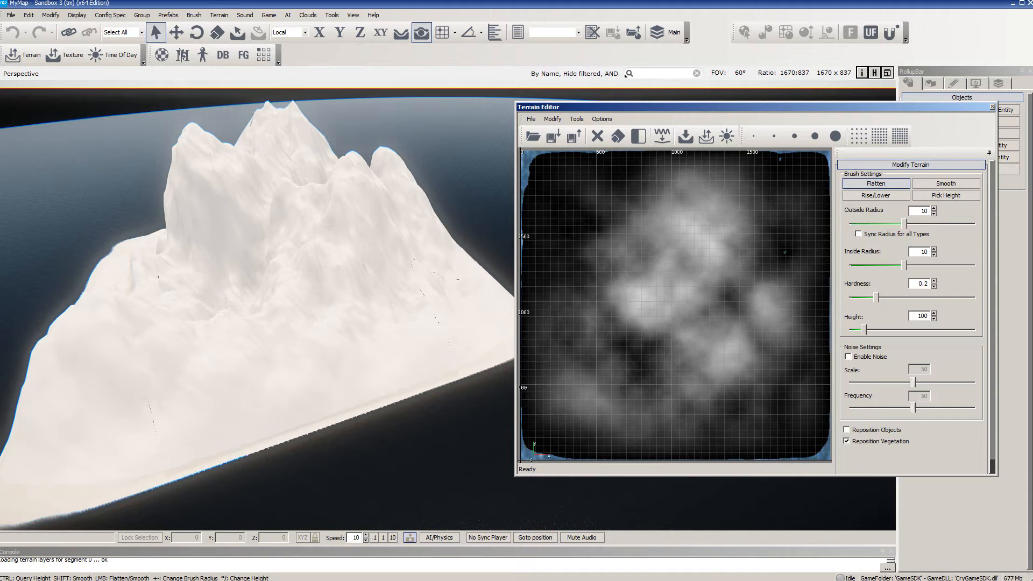
- Set the maximum terrain height to 512
{"action": "left_click", "coordinate": [550, 121]}
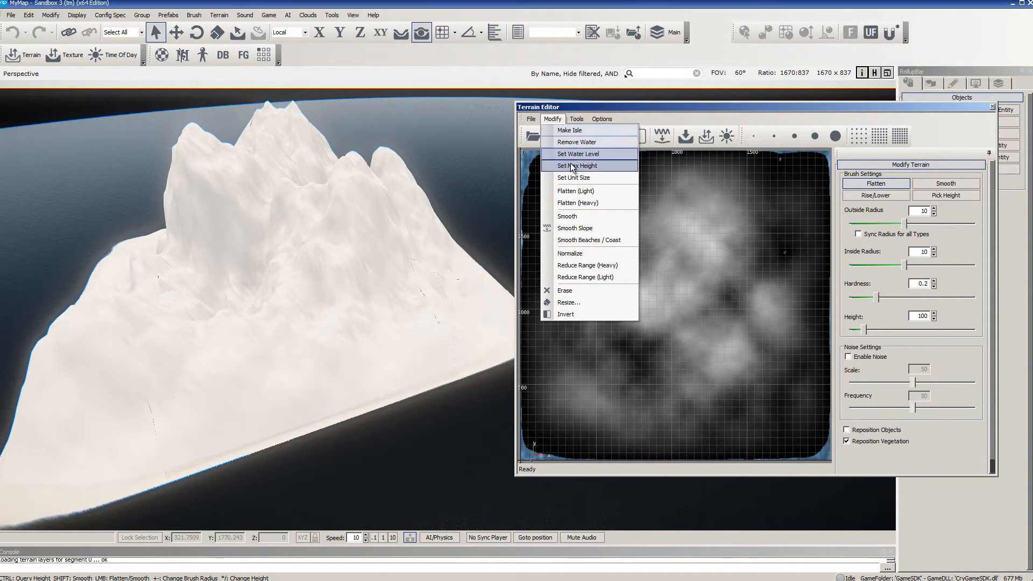
{"action": "left_click", "coordinate": [573, 166]}
{"action": "left_click_drag", "start_coordinate": [513, 283], "coordinate": [568, 290]}
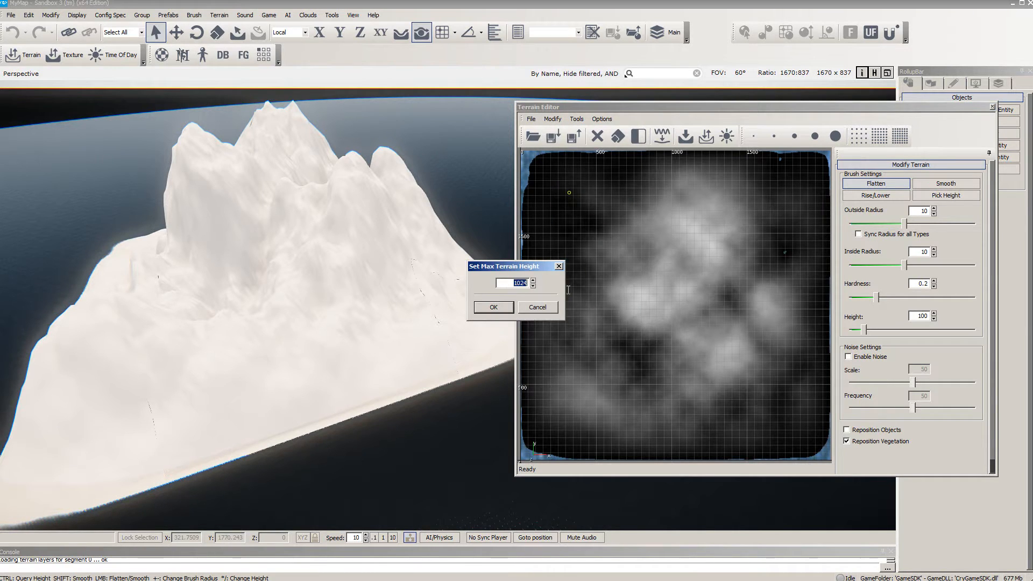
{"action": "type", "text": "512"}
{"action": "key", "text": "Return"}
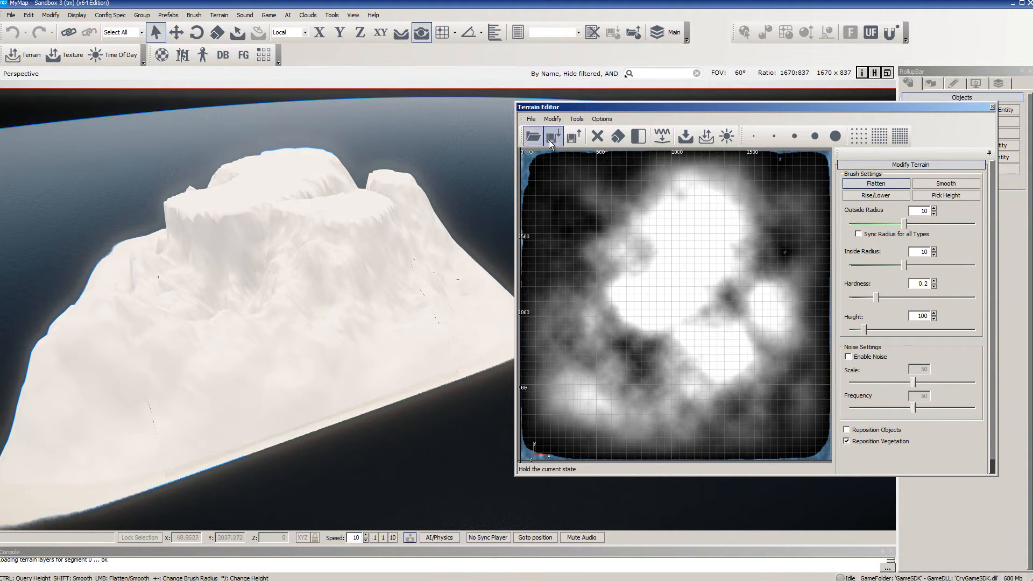
- Lower the maximum terrain height further so that more of the mountains is cut off flat
{"action": "left_click", "coordinate": [559, 117]}
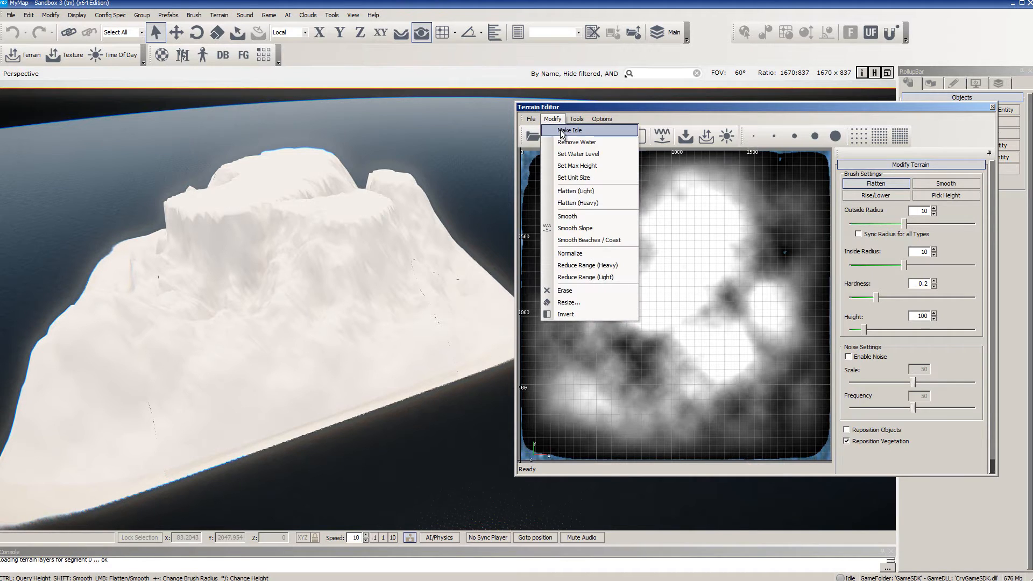
{"action": "left_click", "coordinate": [572, 168]}
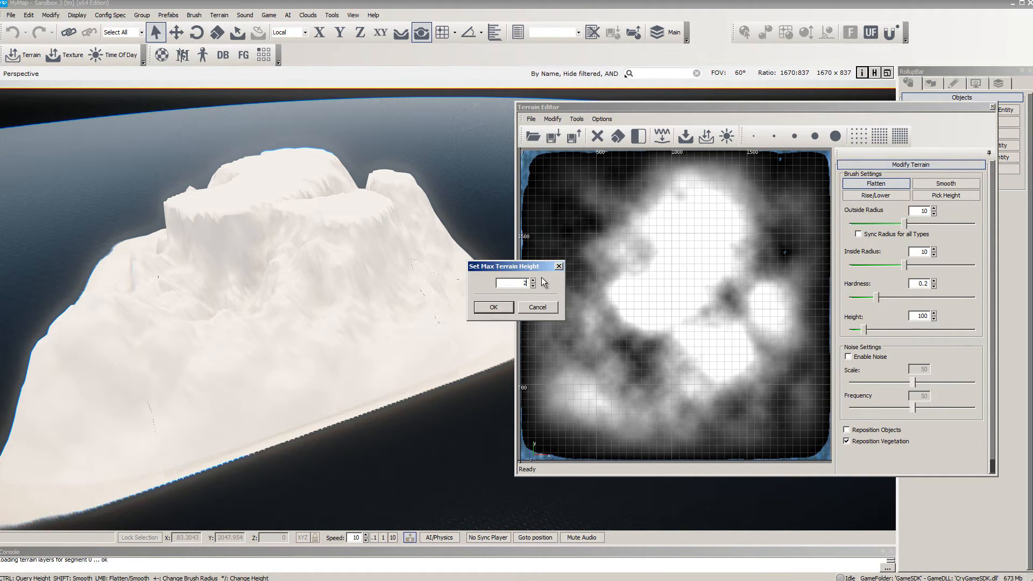
{"action": "key", "text": "Return"}
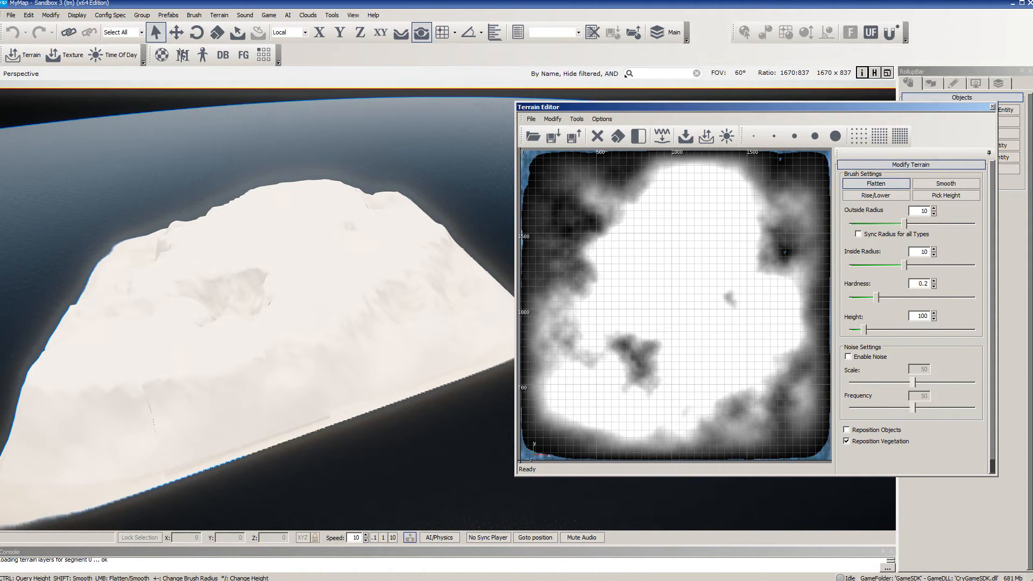
- Set the terrain's unit size to 1 meter per unit
{"action": "left_click", "coordinate": [552, 119]}
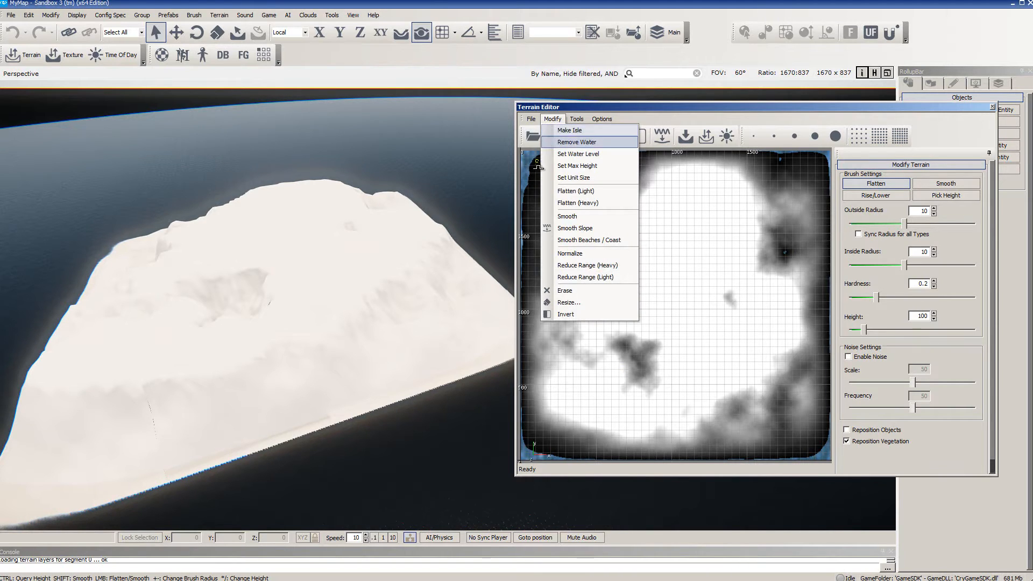
{"action": "left_click", "coordinate": [596, 181]}
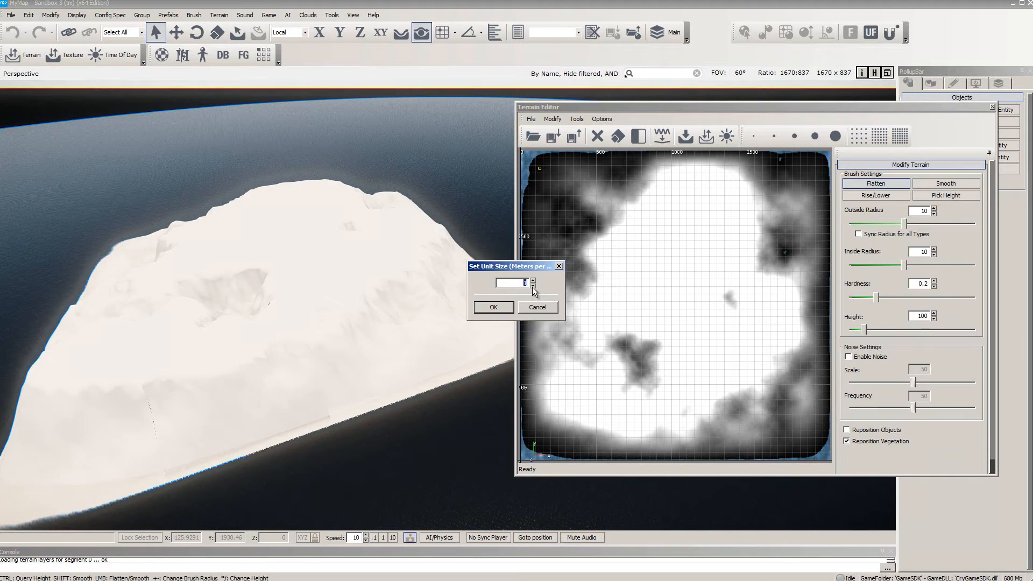
{"action": "left_click", "coordinate": [504, 311]}
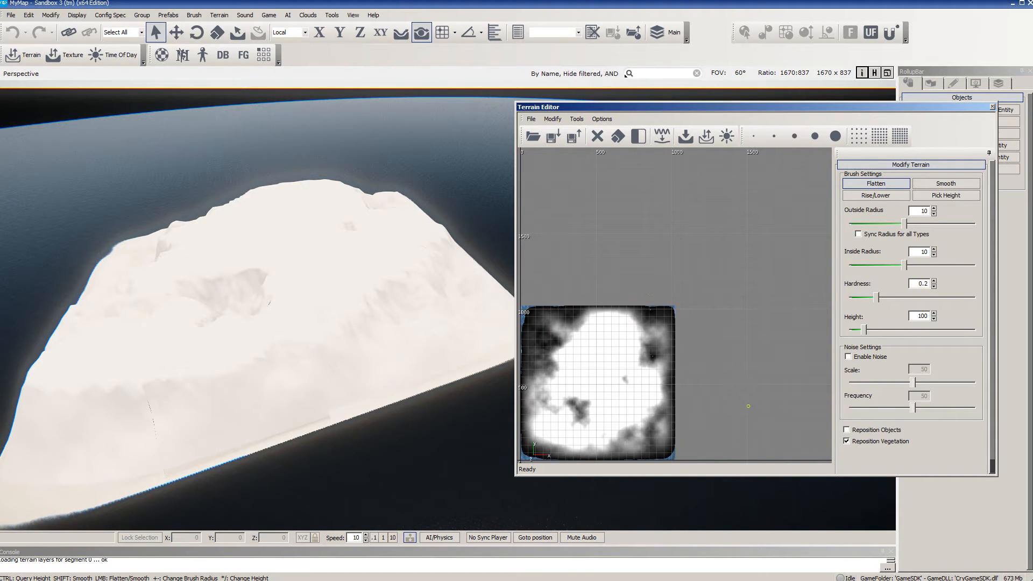
- Flatten the terrain with the light option, followed by the heavy option
{"action": "left_click", "coordinate": [552, 119]}
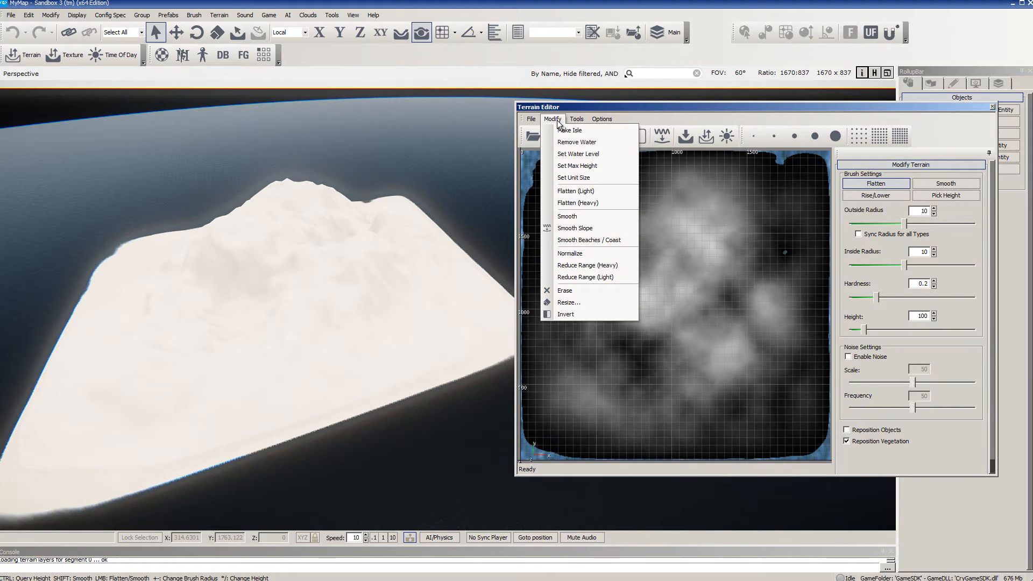
{"action": "left_click", "coordinate": [574, 191]}
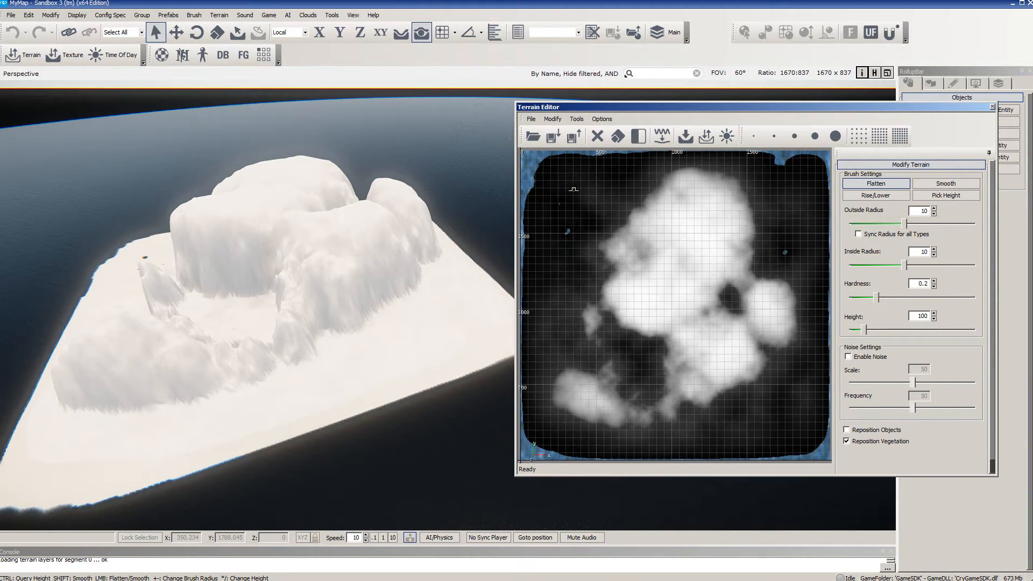
{"action": "left_click", "coordinate": [554, 119]}
{"action": "left_click", "coordinate": [574, 203]}
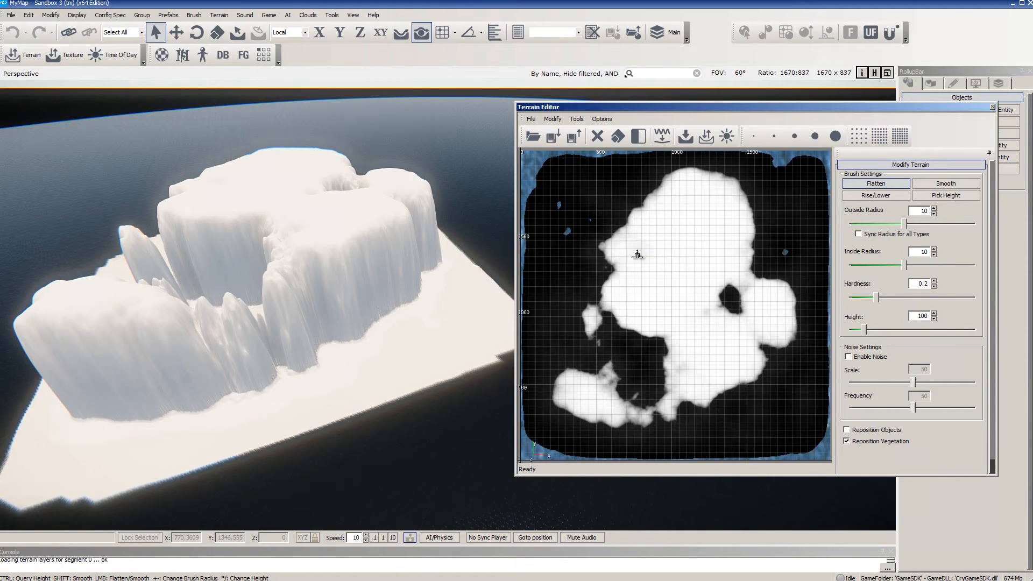
- Apply the general smoothing to the whole terrain, followed by slope smoothing
{"action": "left_click", "coordinate": [552, 119]}
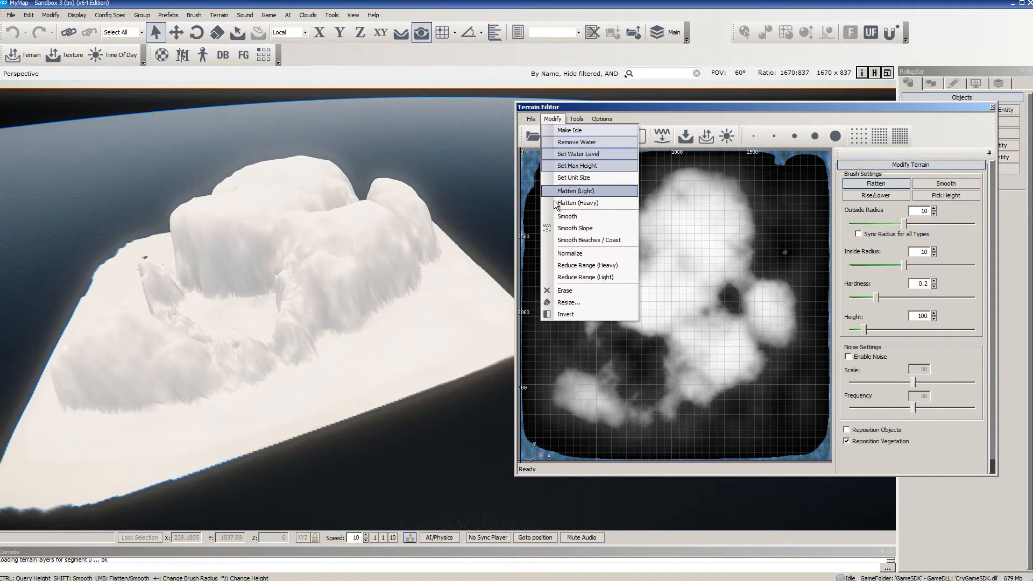
{"action": "left_click", "coordinate": [580, 216]}
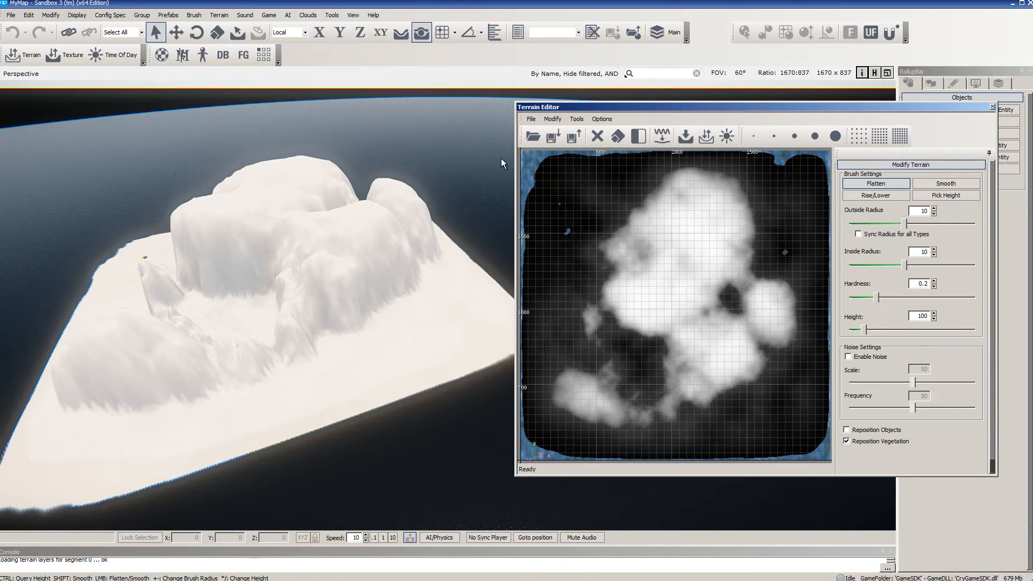
{"action": "left_click", "coordinate": [552, 119]}
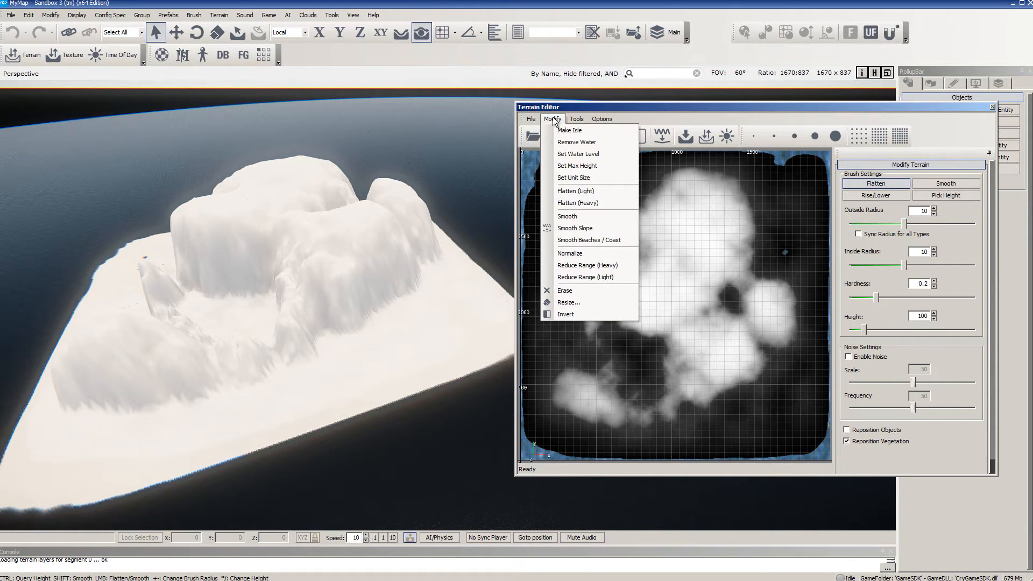
{"action": "left_click", "coordinate": [568, 230]}
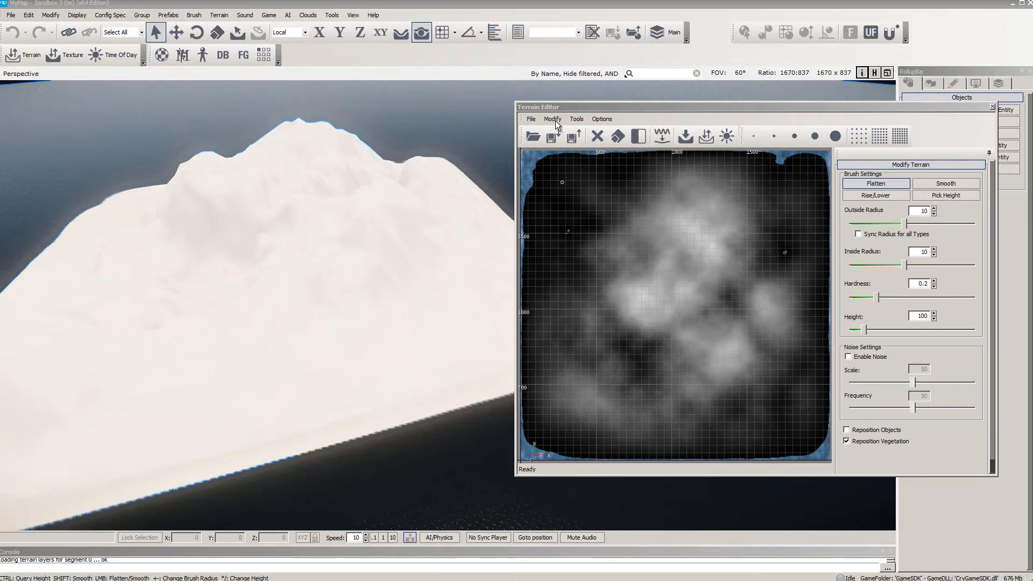
- Normalize the terrain heights and reduce the height range with the heavy option
{"action": "left_click", "coordinate": [554, 120]}
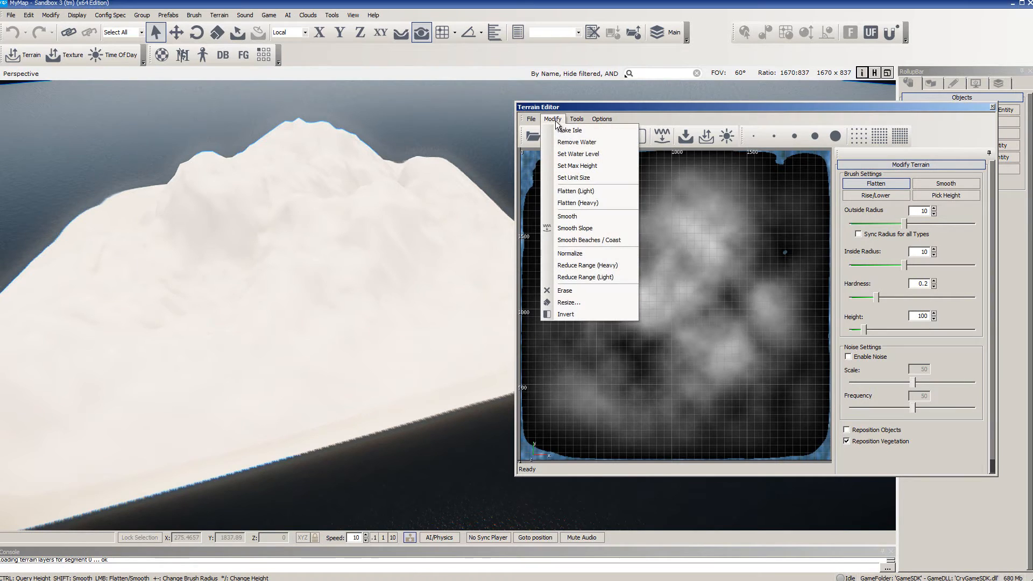
{"action": "left_click", "coordinate": [570, 253]}
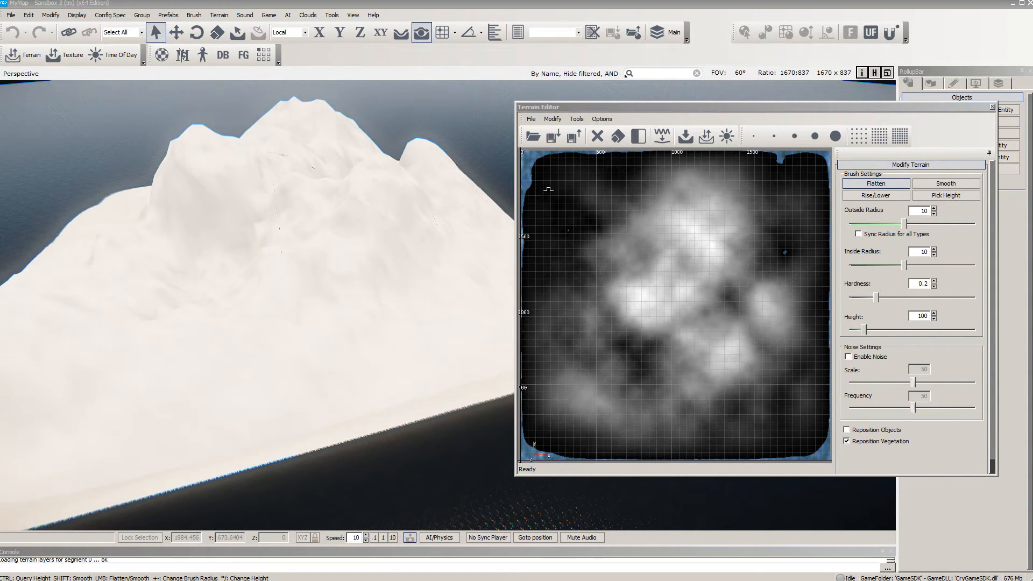
{"action": "left_click", "coordinate": [552, 119]}
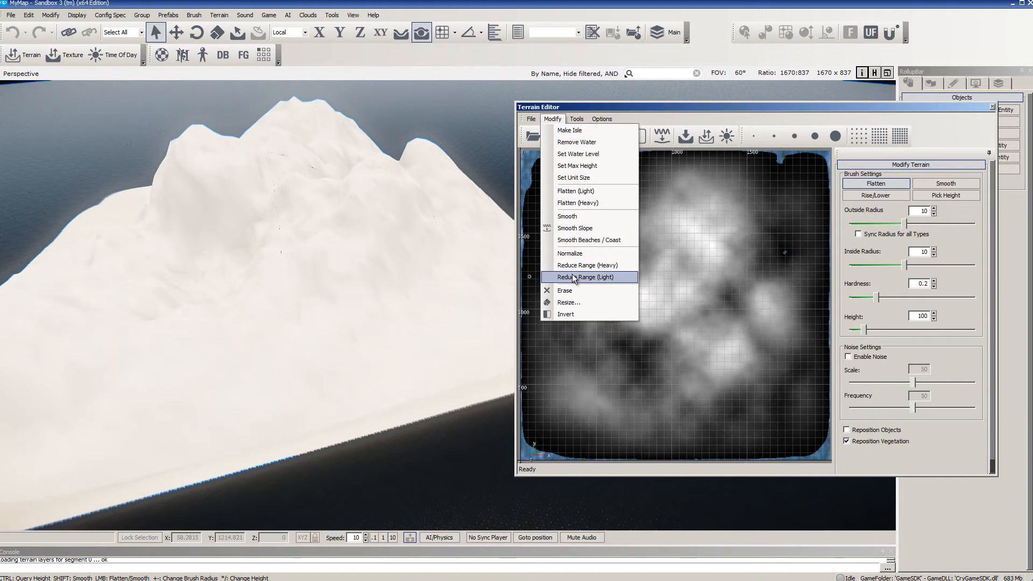
{"action": "left_click", "coordinate": [592, 266]}
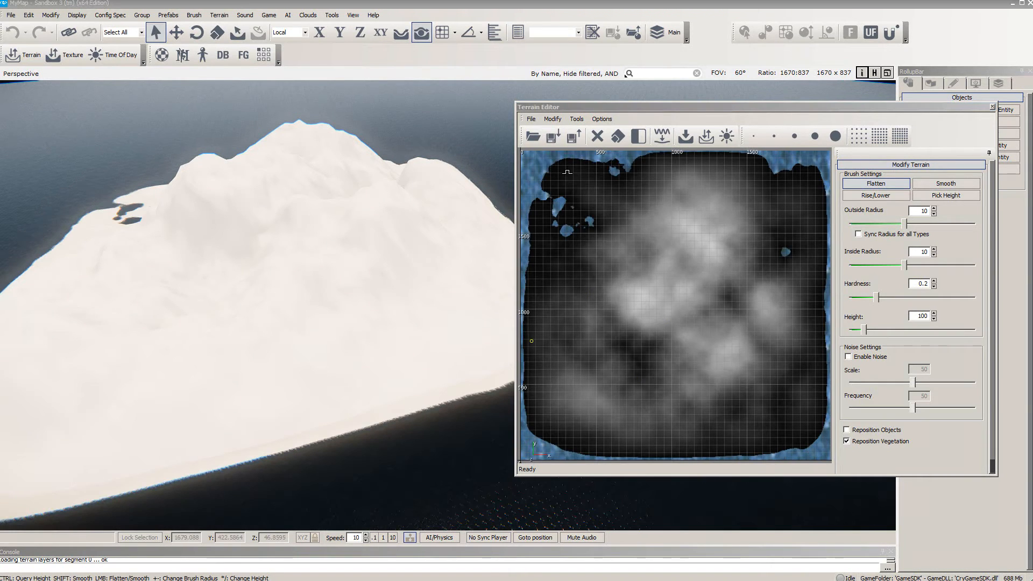
- Set the level's water height to 16
{"action": "left_click", "coordinate": [554, 122]}
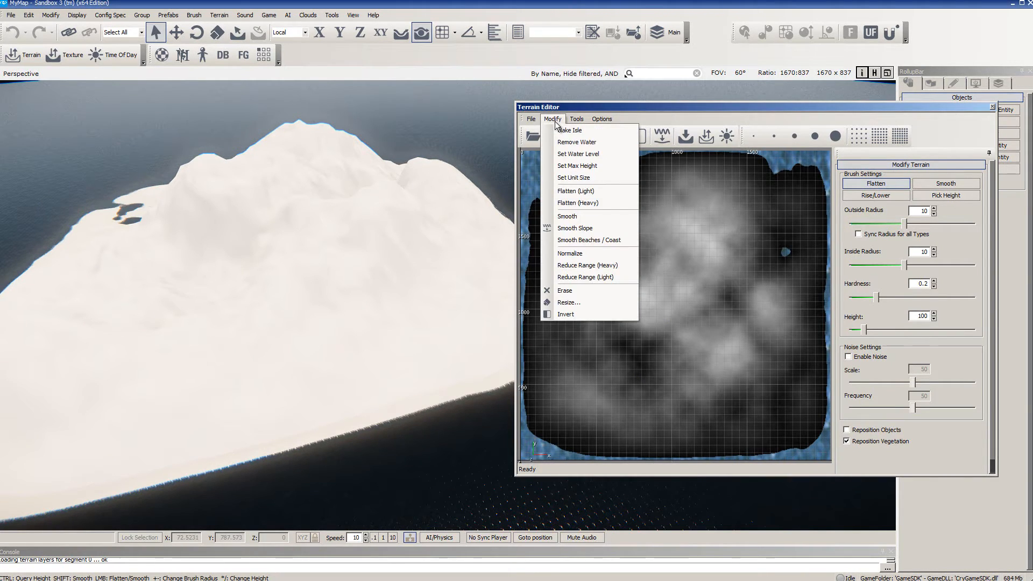
{"action": "left_click", "coordinate": [573, 154]}
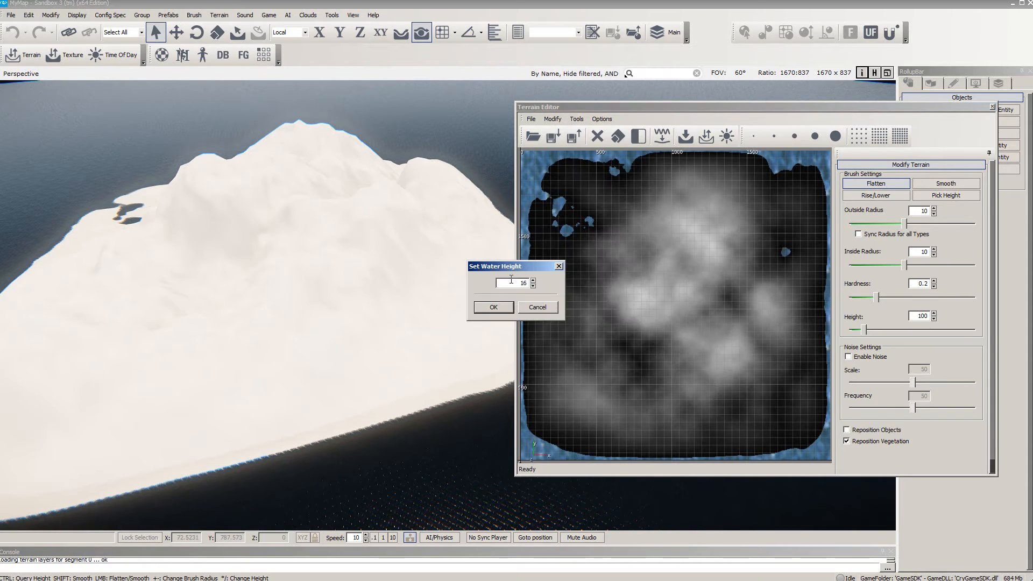
{"action": "left_click", "coordinate": [497, 305]}
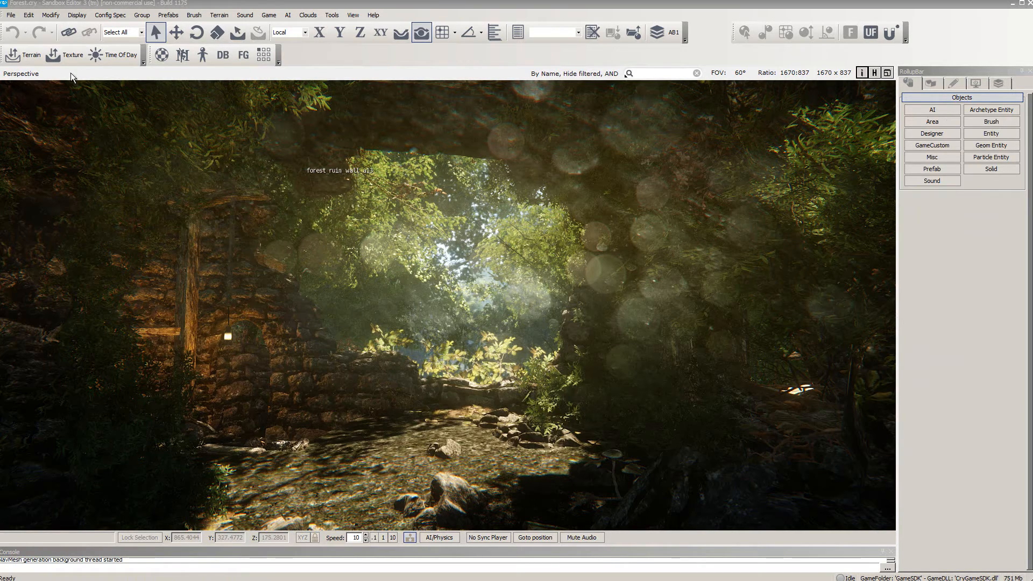
- Export the Forest level's terrain texture layers as ExportedLayers.lay into GameSDK/Levels/MyMap, replacing the existing file, and close the layer editor
{"action": "left_click", "coordinate": [70, 57]}
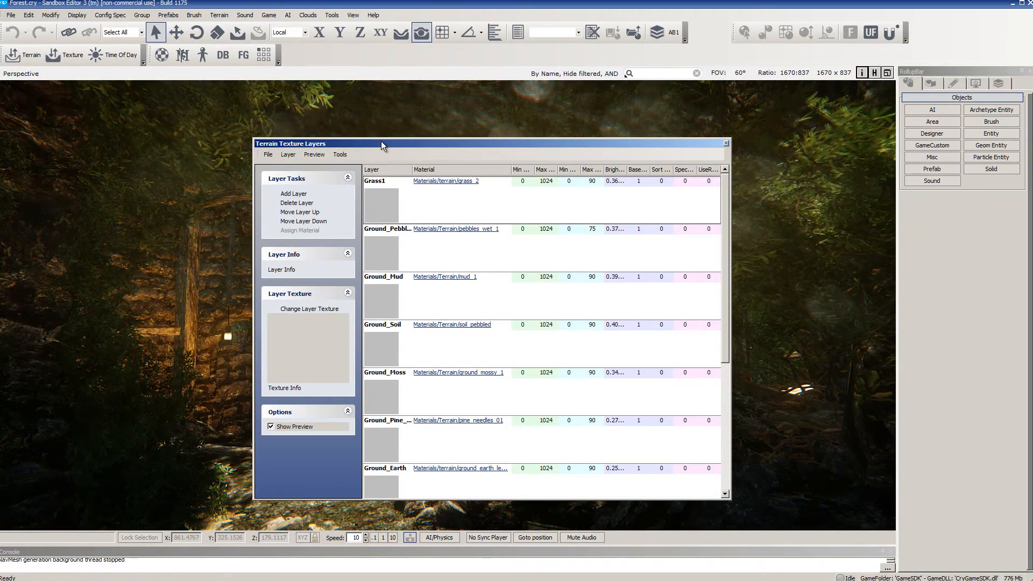
{"action": "left_click_drag", "start_coordinate": [381, 142], "coordinate": [420, 131]}
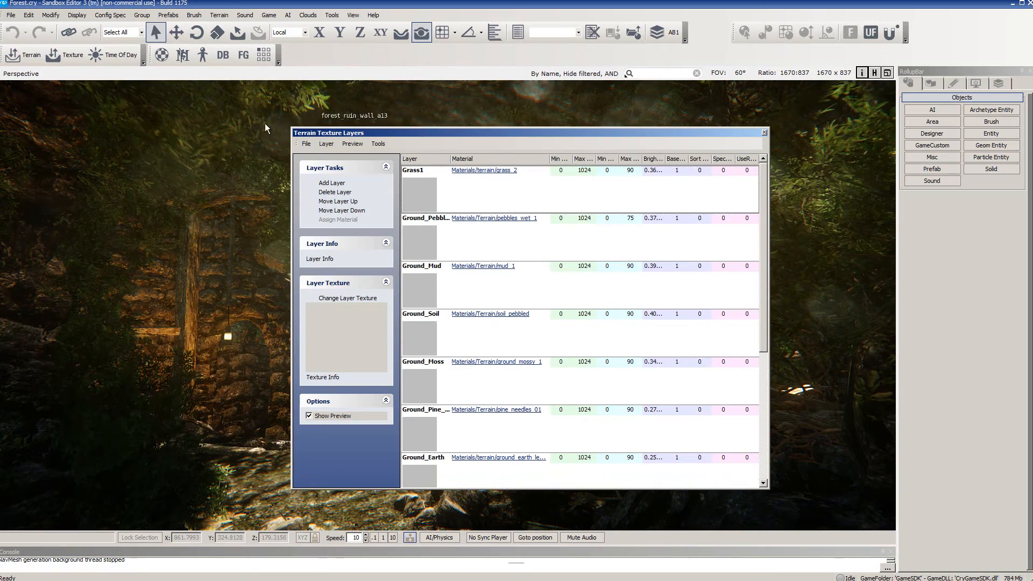
{"action": "left_click", "coordinate": [308, 144]}
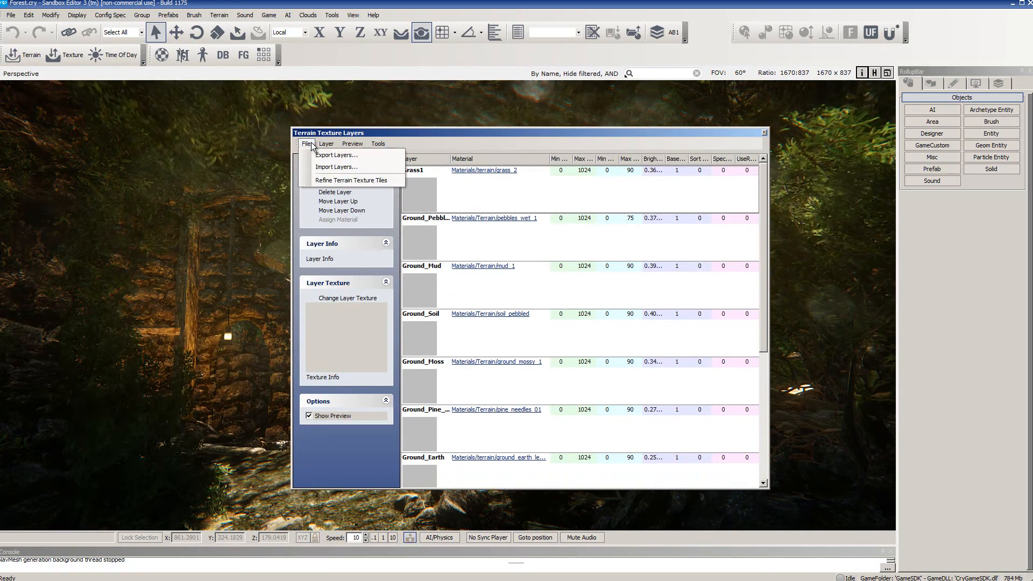
{"action": "left_click", "coordinate": [322, 155]}
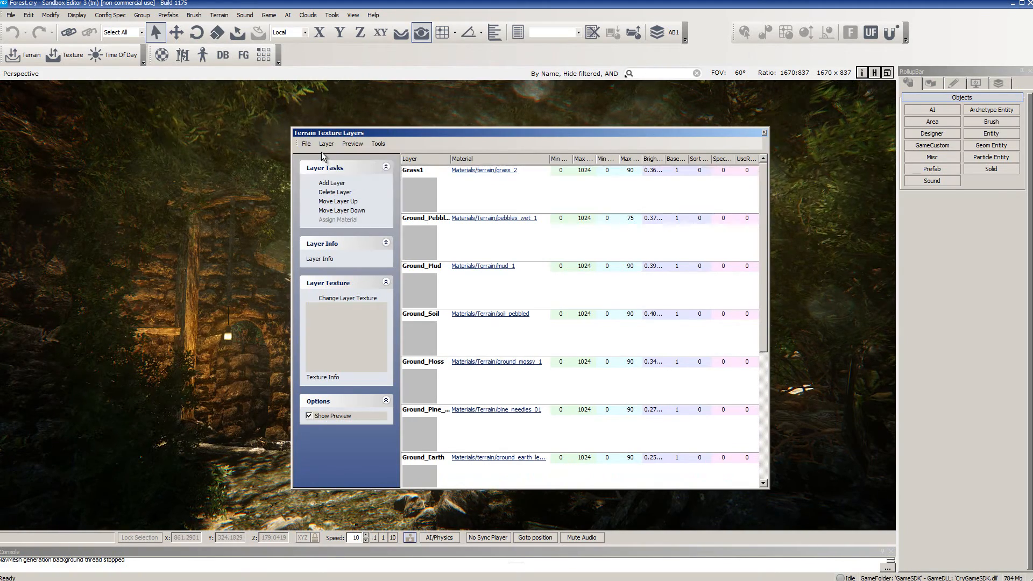
{"action": "left_click_drag", "start_coordinate": [491, 163], "coordinate": [356, 109]}
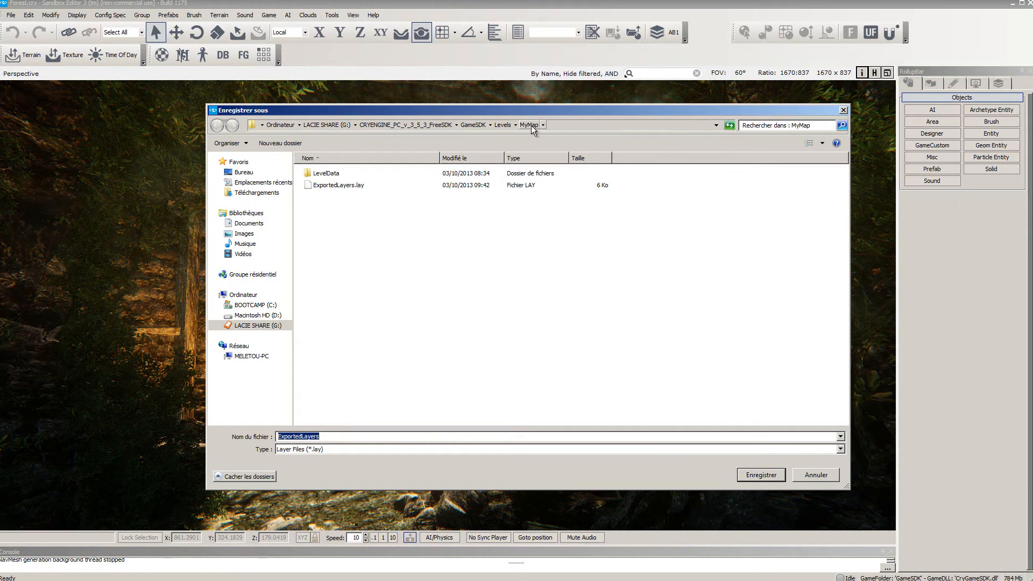
{"action": "left_click", "coordinate": [474, 126]}
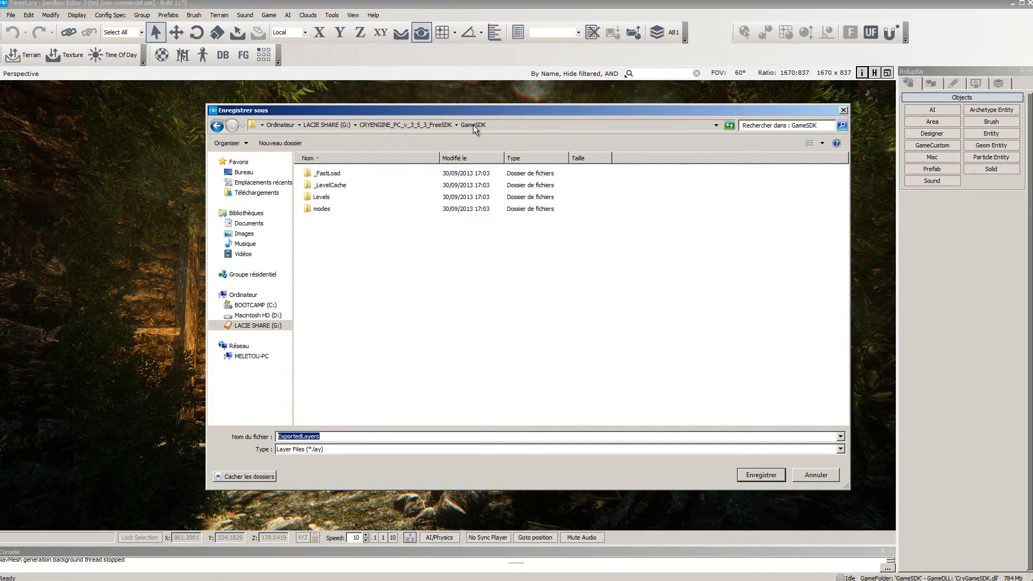
{"action": "double_click", "coordinate": [305, 198]}
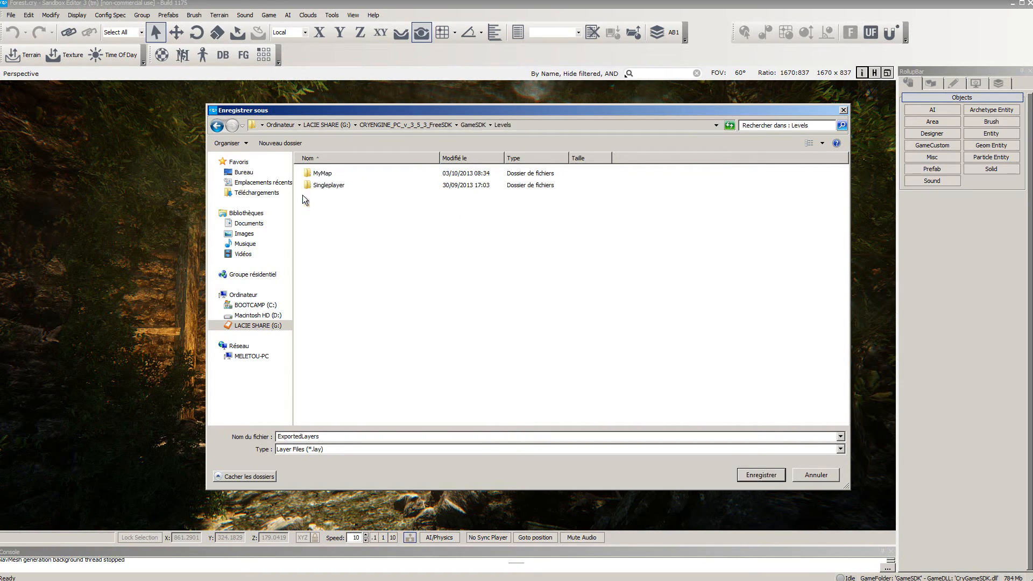
{"action": "double_click", "coordinate": [309, 174]}
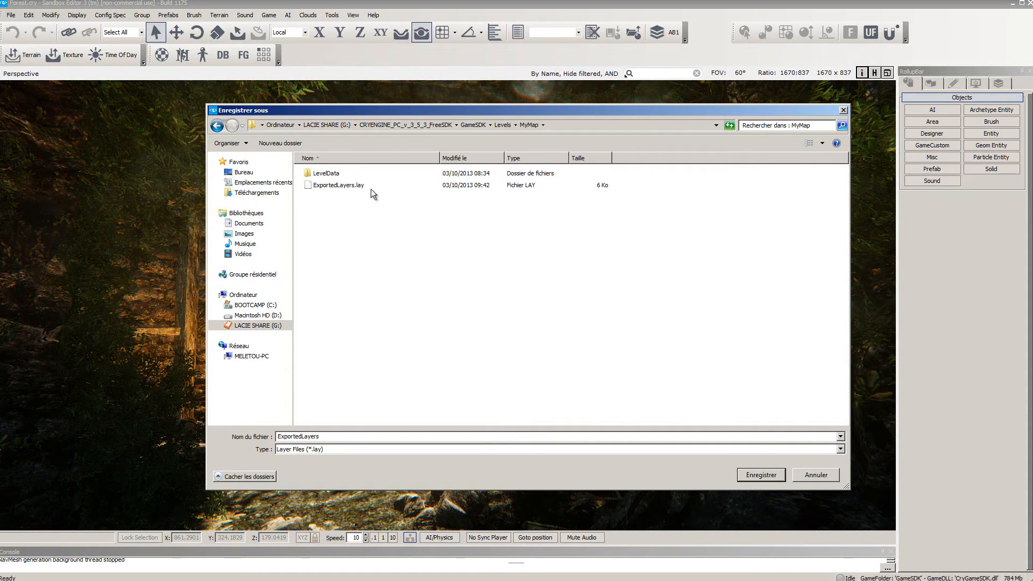
{"action": "left_click", "coordinate": [767, 475]}
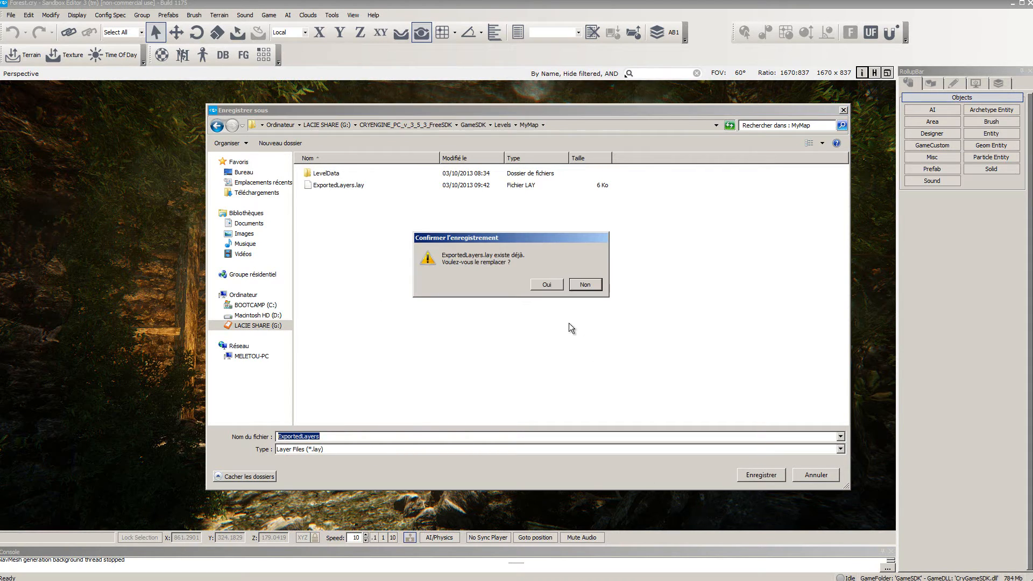
{"action": "left_click", "coordinate": [546, 285]}
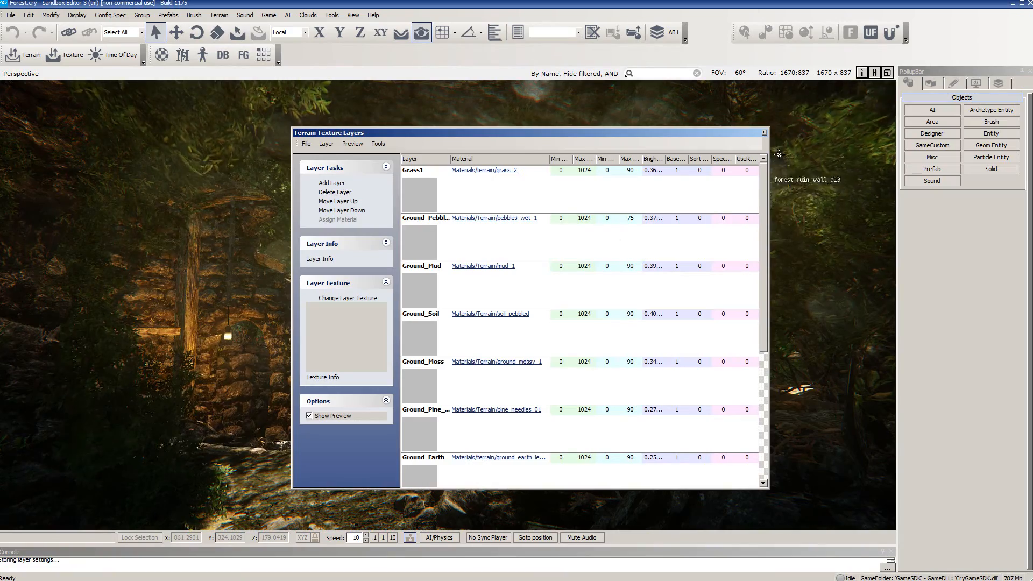
{"action": "left_click", "coordinate": [764, 133]}
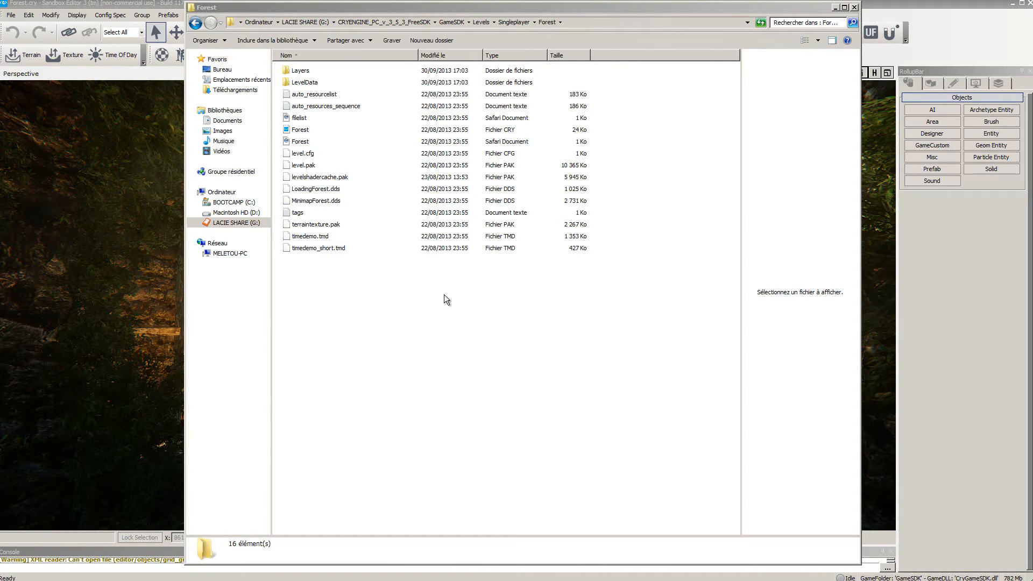
- Select terraintexture.pak in the Forest level folder and open the MyMap folder under Levels in the file explorer
{"action": "left_click", "coordinate": [299, 225]}
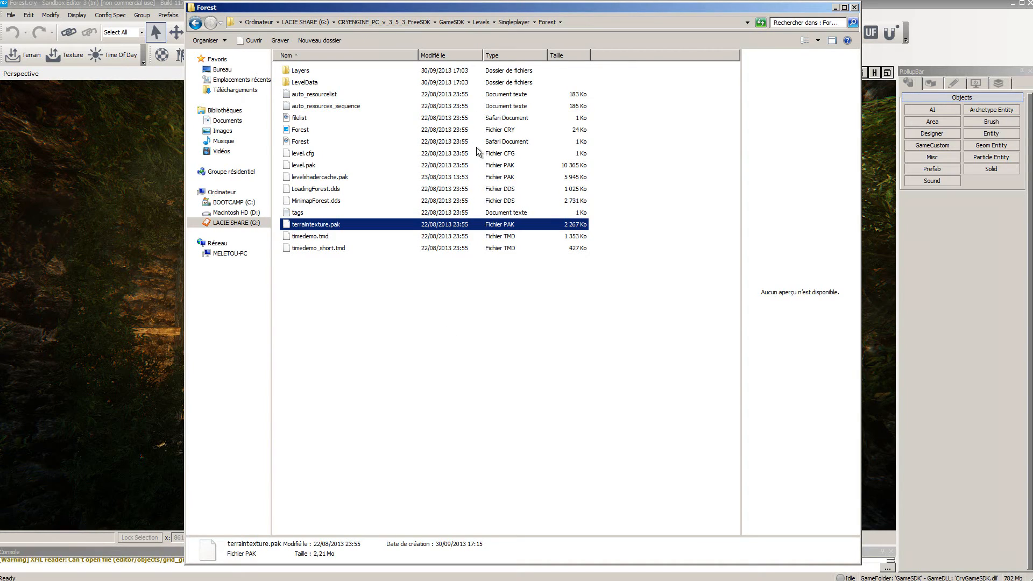
{"action": "left_click", "coordinate": [482, 22]}
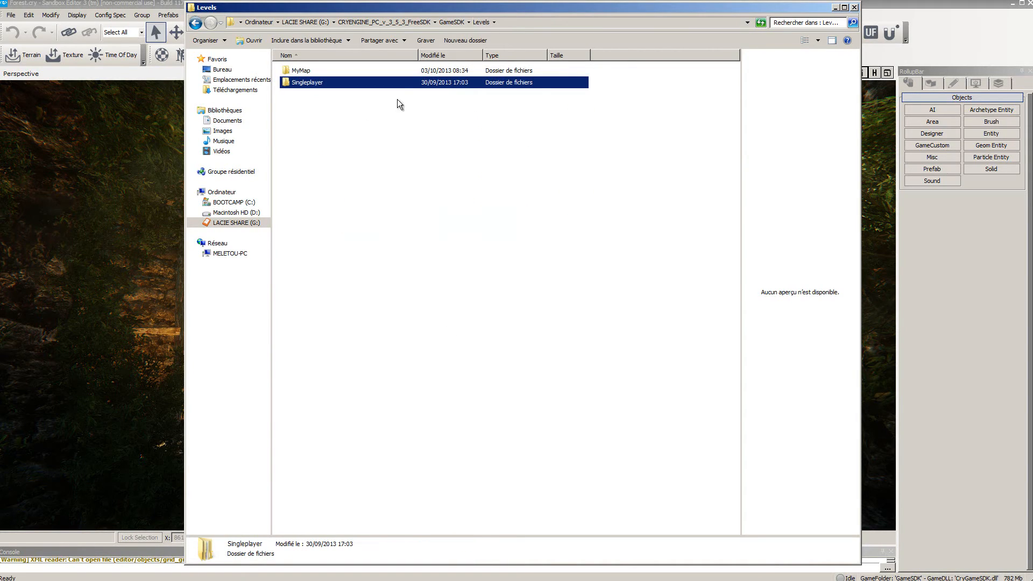
{"action": "double_click", "coordinate": [288, 70]}
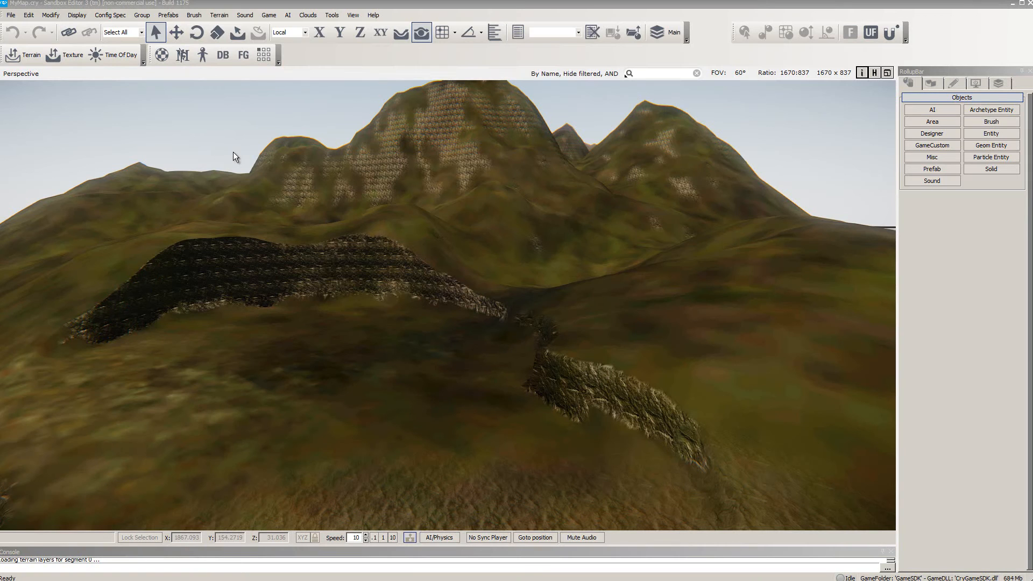
- Start importing ExportedLayers.lay from the MyMap folder into the MyMap level's terrain texture layers, then cancel the import
{"action": "left_click", "coordinate": [56, 52]}
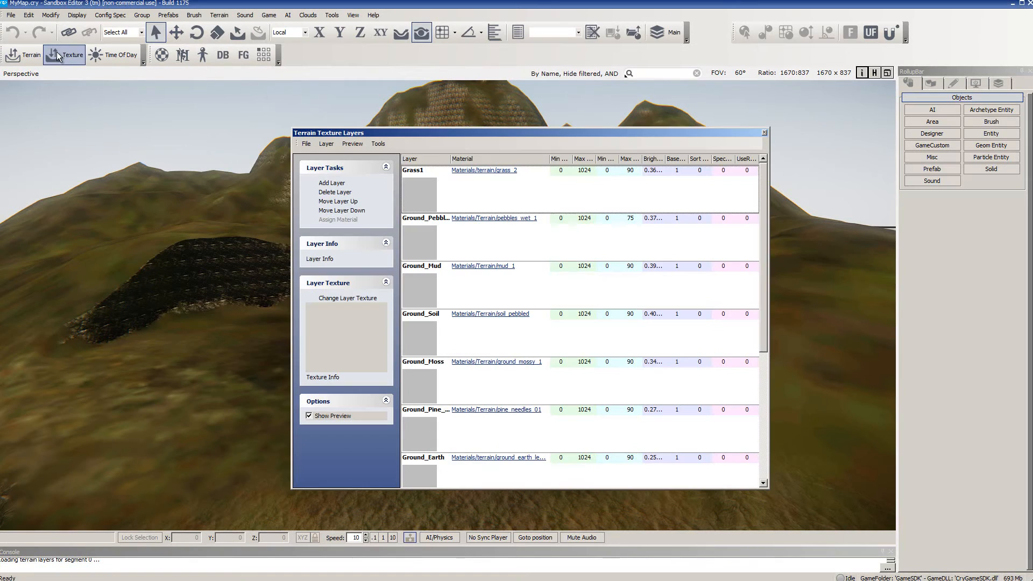
{"action": "left_click", "coordinate": [306, 144]}
{"action": "left_click", "coordinate": [323, 166]}
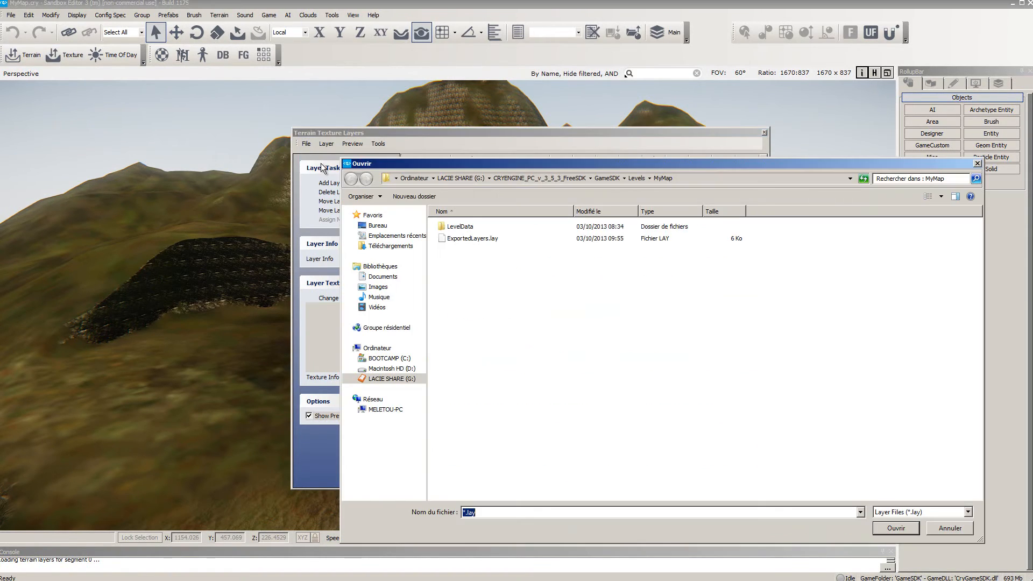
{"action": "left_click", "coordinate": [486, 240]}
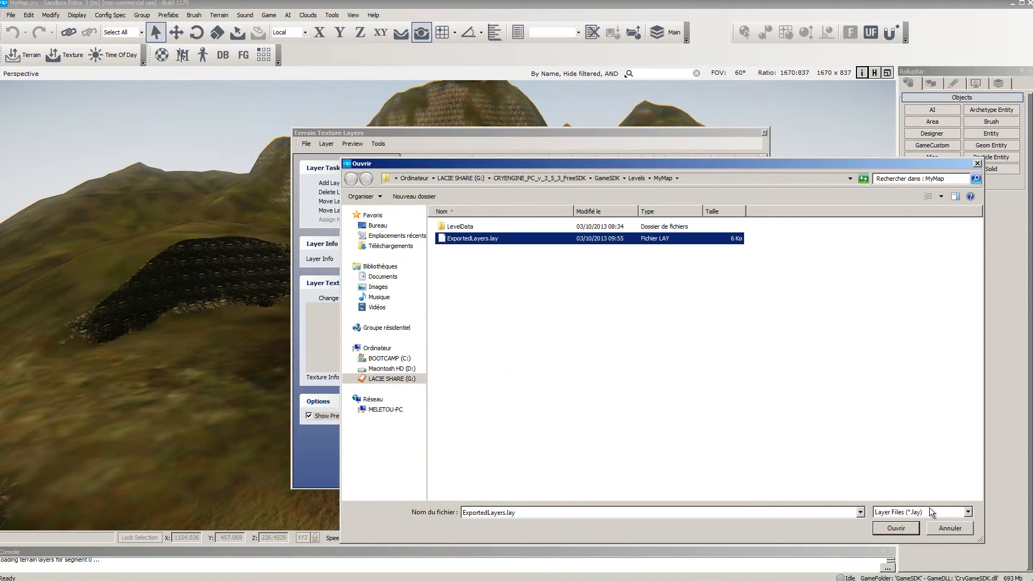
{"action": "left_click", "coordinate": [949, 528]}
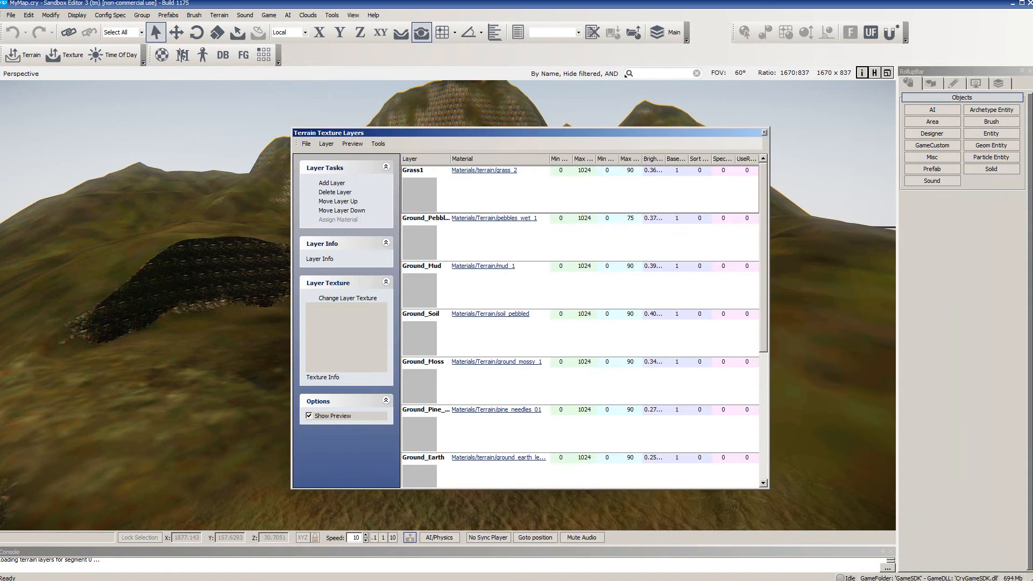
- Close the terrain texture layers and generate the terrain texture at 4096 x 4096 in high quality
{"action": "key", "text": "Escape"}
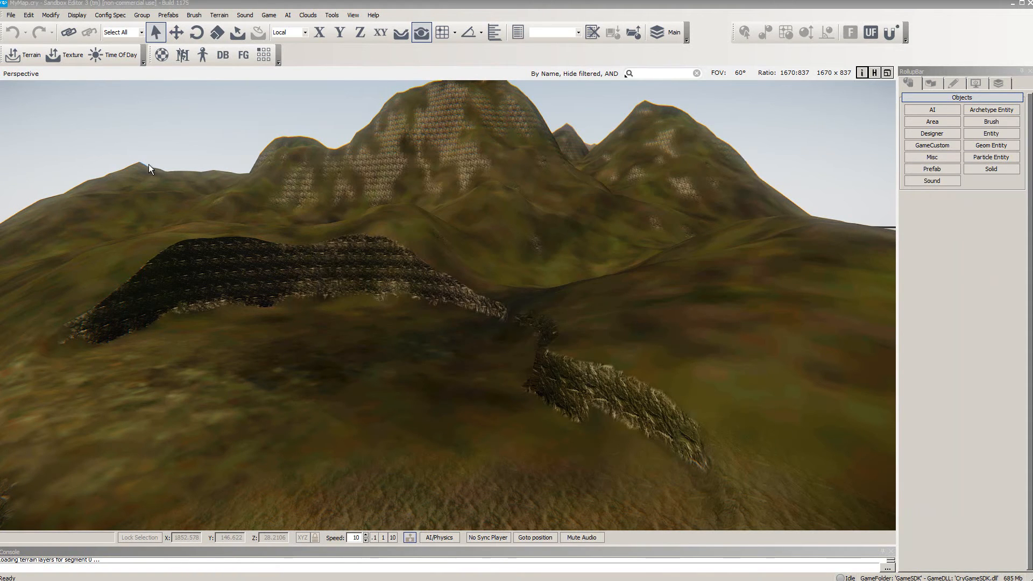
{"action": "key", "text": "ctrl+shift+g"}
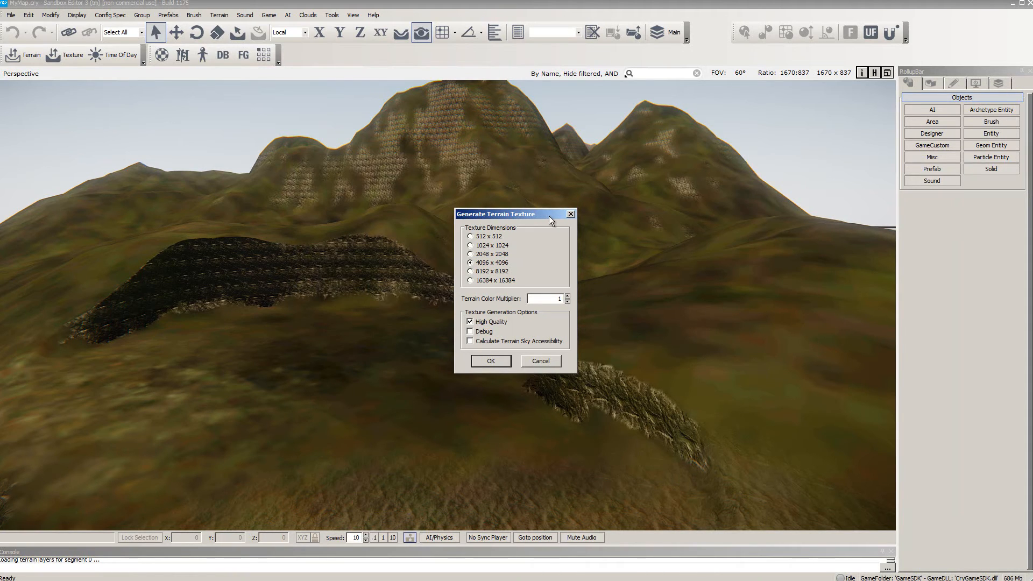
{"action": "left_click", "coordinate": [490, 361]}
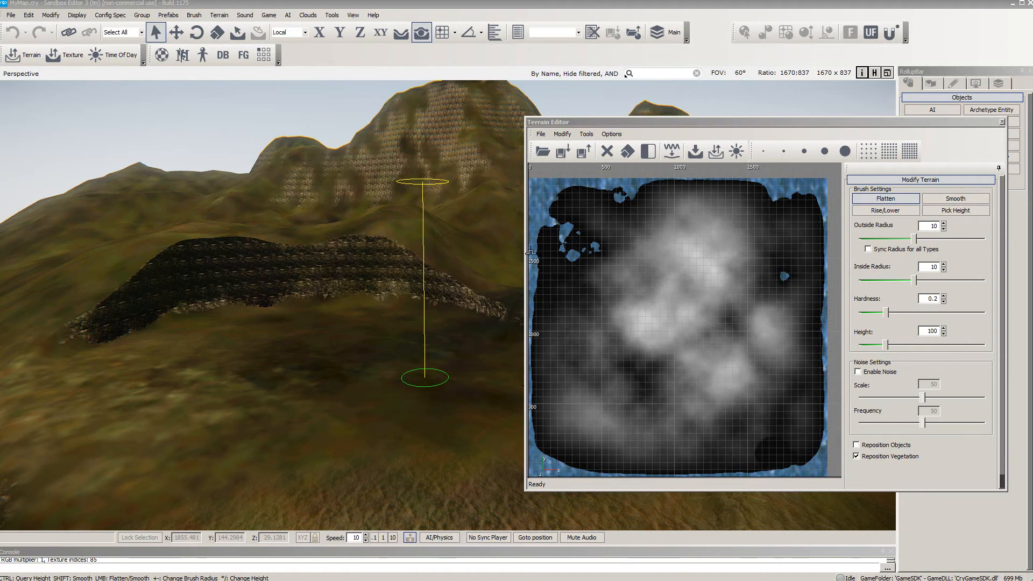
- Flatten two neighbouring areas of the valley floor at height 100, using a brush with outside and inside radius 100
{"action": "left_click", "coordinate": [825, 151]}
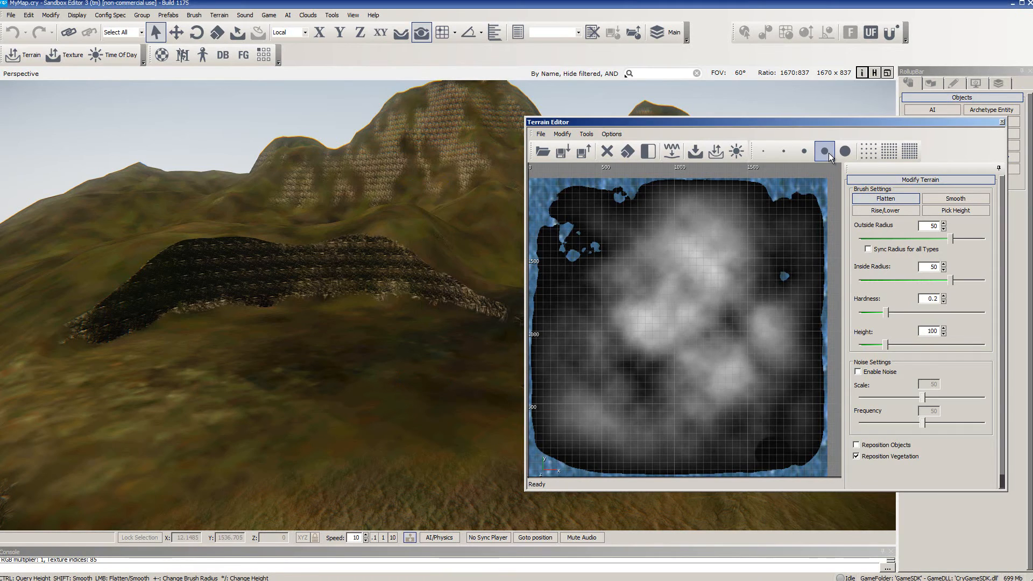
{"action": "left_click", "coordinate": [843, 152]}
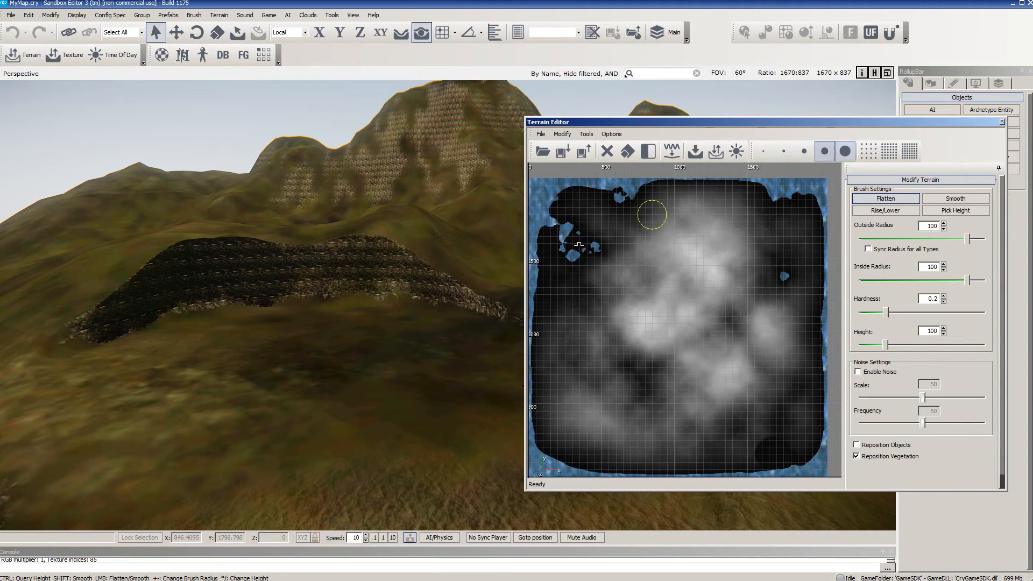
{"action": "left_click", "coordinate": [312, 335]}
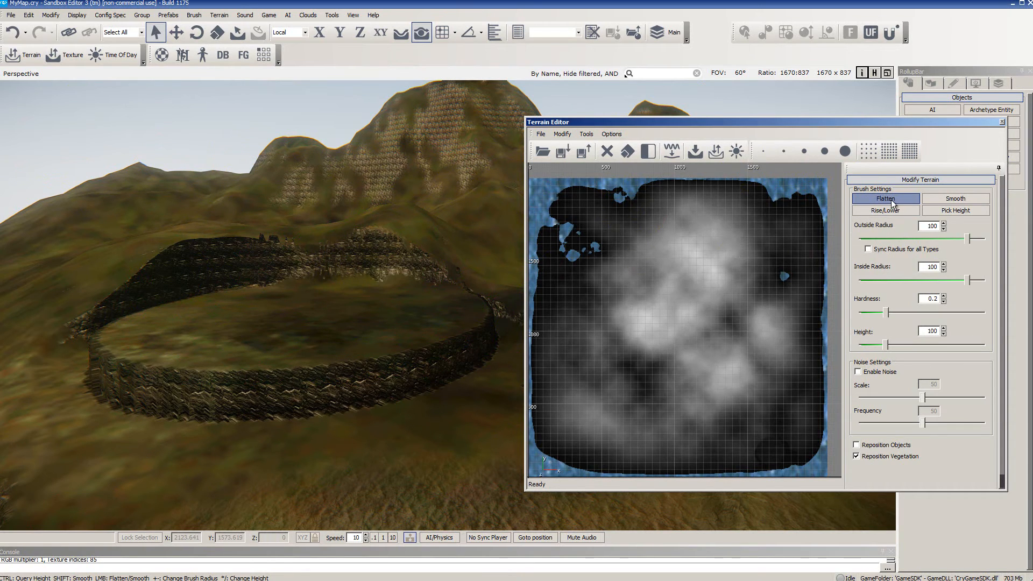
{"action": "left_click", "coordinate": [381, 256]}
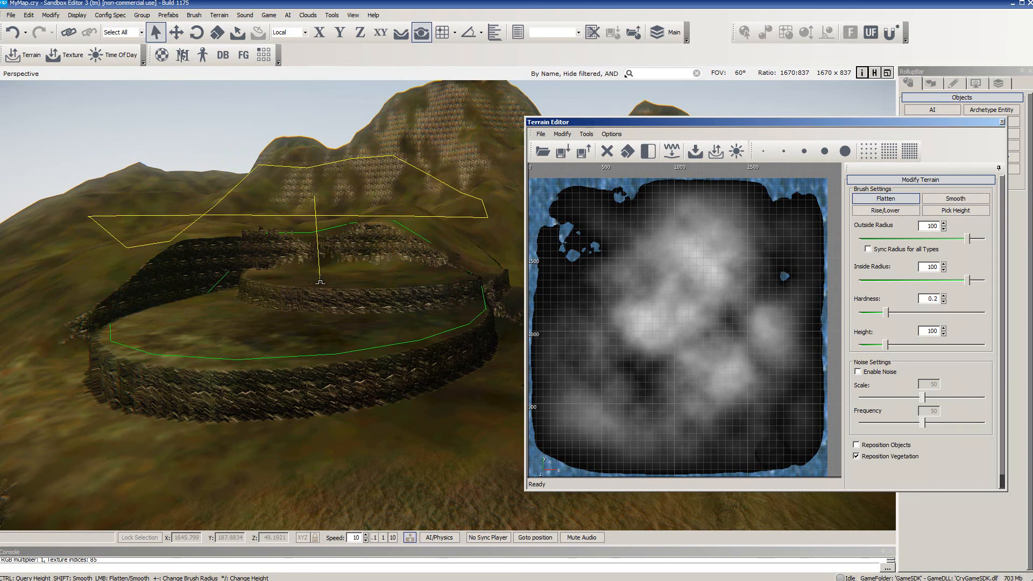
- Set the Flatten height to 48 and flatten the terrain at the front edge of the raised plateau
{"action": "left_click", "coordinate": [880, 345]}
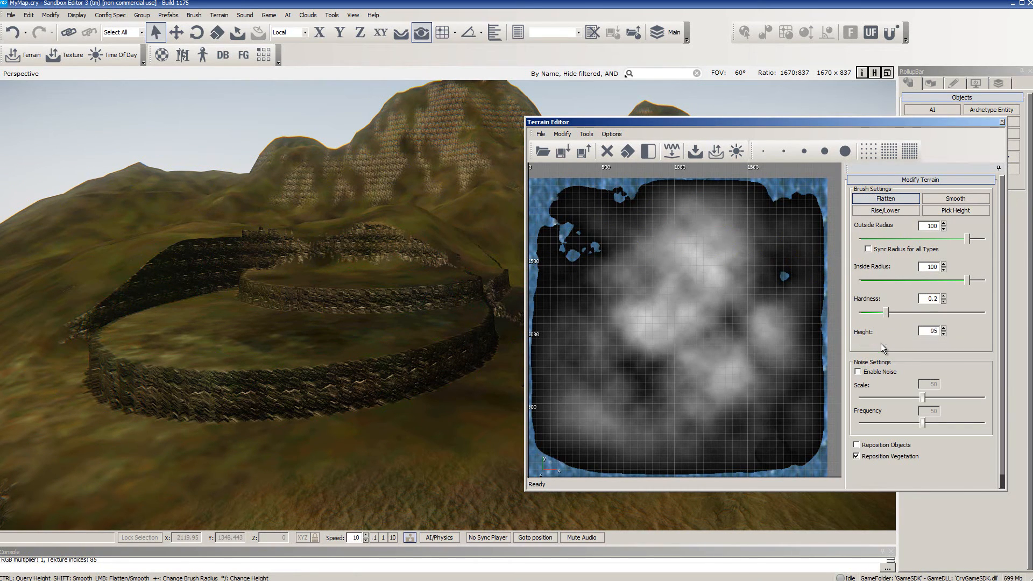
{"action": "left_click_drag", "start_coordinate": [881, 347], "coordinate": [875, 345]}
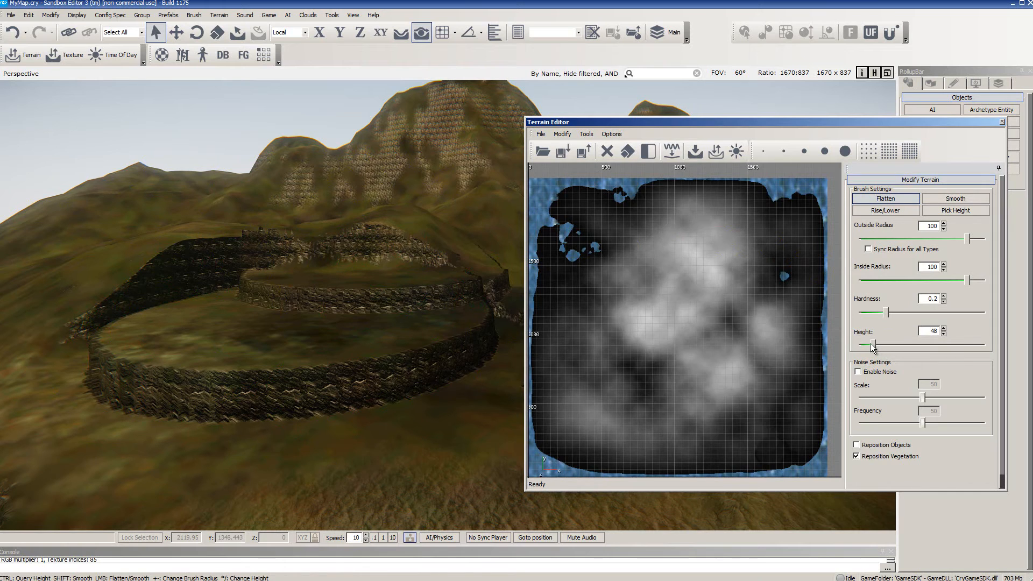
{"action": "left_click", "coordinate": [376, 320]}
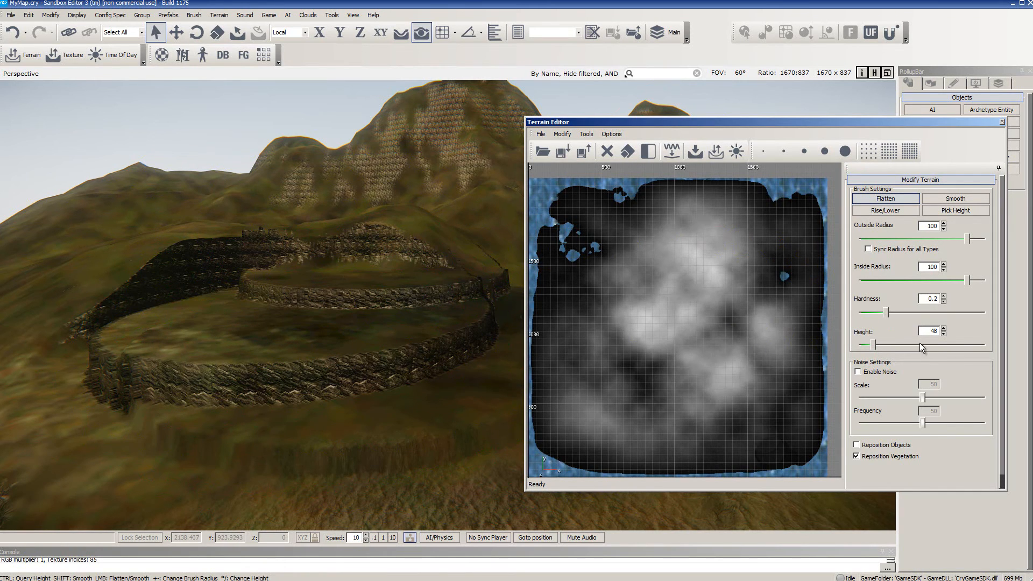
- Pick a height of 49.4 from the rear raised area and flatten the surrounding ground to it
{"action": "left_click", "coordinate": [957, 210]}
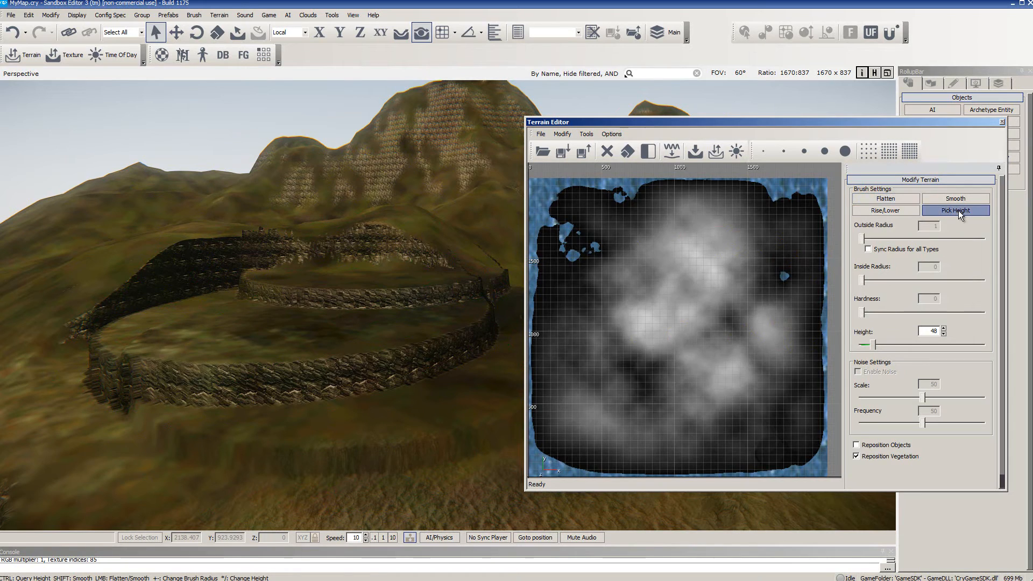
{"action": "left_click", "coordinate": [392, 270]}
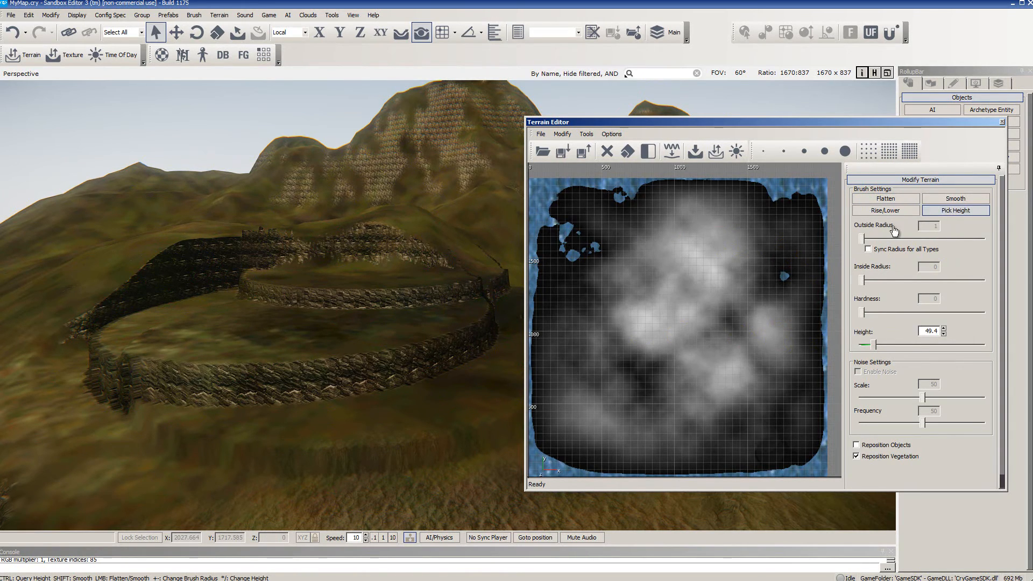
{"action": "left_click", "coordinate": [893, 206]}
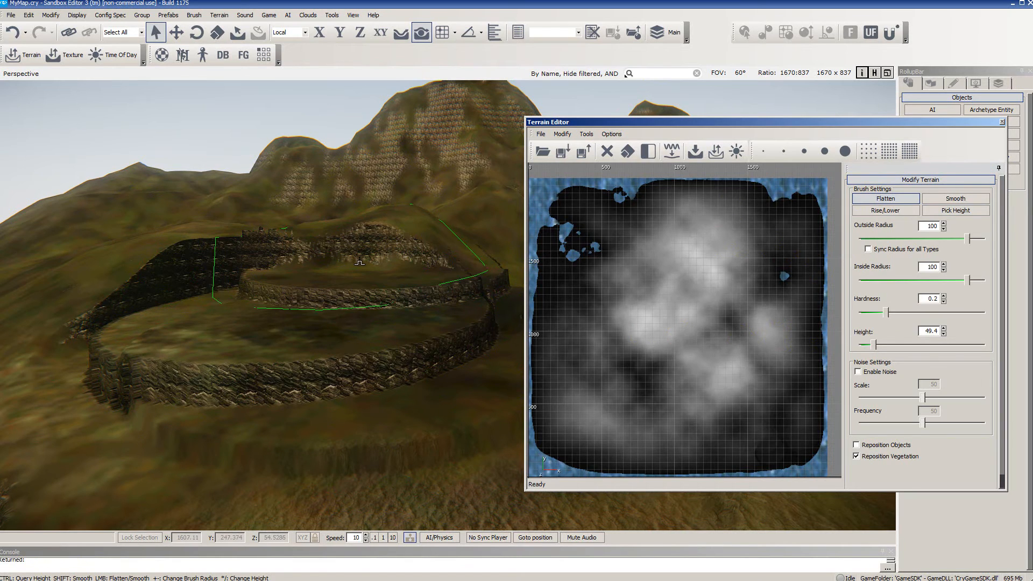
{"action": "mouse_move", "coordinate": [368, 271]}
{"action": "left_mouse_down"}
{"action": "mouse_move", "coordinate": [351, 283]}
{"action": "mouse_move", "coordinate": [381, 281]}
{"action": "mouse_move", "coordinate": [404, 259]}
{"action": "mouse_move", "coordinate": [268, 247]}
{"action": "mouse_move", "coordinate": [182, 256]}
{"action": "mouse_move", "coordinate": [164, 273]}
{"action": "mouse_move", "coordinate": [271, 286]}
{"action": "mouse_move", "coordinate": [379, 257]}
{"action": "mouse_move", "coordinate": [426, 257]}
{"action": "mouse_move", "coordinate": [406, 271]}
{"action": "mouse_move", "coordinate": [317, 235]}
{"action": "left_mouse_up"}
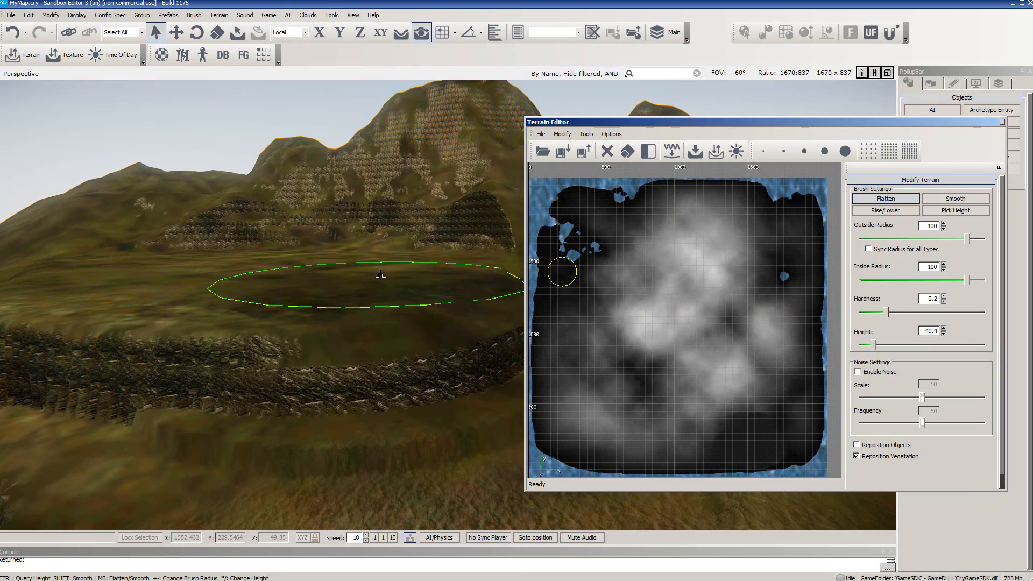
- Smooth the rocky mountain slope and its foot with an outside radius of about 60
{"action": "right_click_drag", "start_coordinate": [381, 276], "coordinate": [377, 249]}
{"action": "key", "text": "w"}
{"action": "key", "text": "w"}
{"action": "key", "text": "w"}
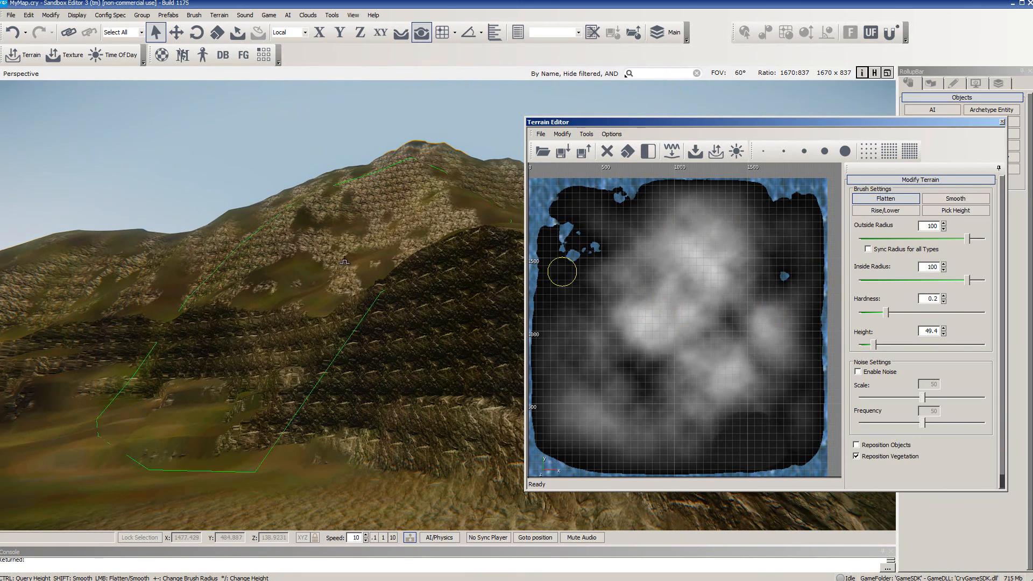
{"action": "left_click", "coordinate": [950, 200]}
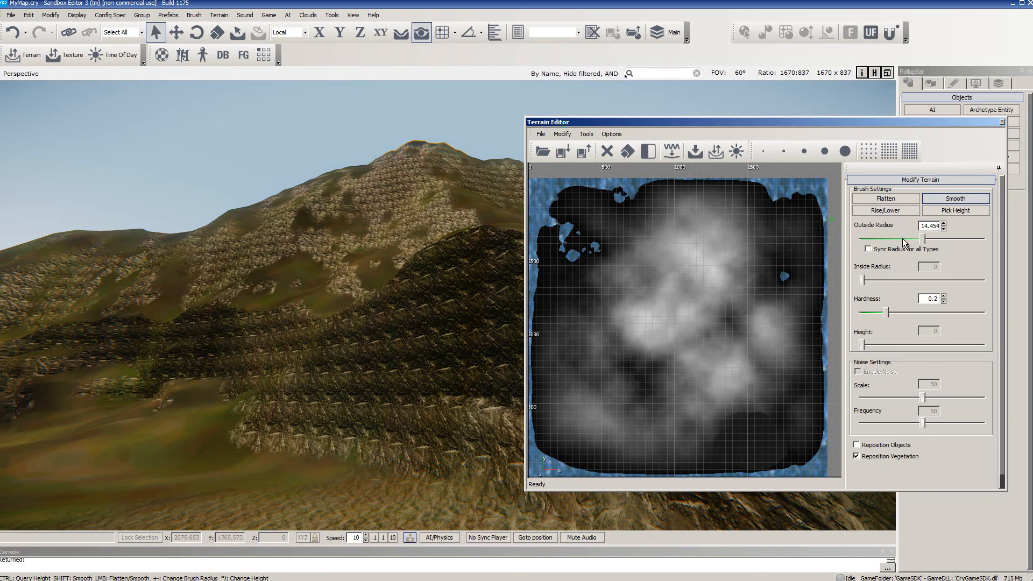
{"action": "left_click_drag", "start_coordinate": [924, 237], "coordinate": [957, 237]}
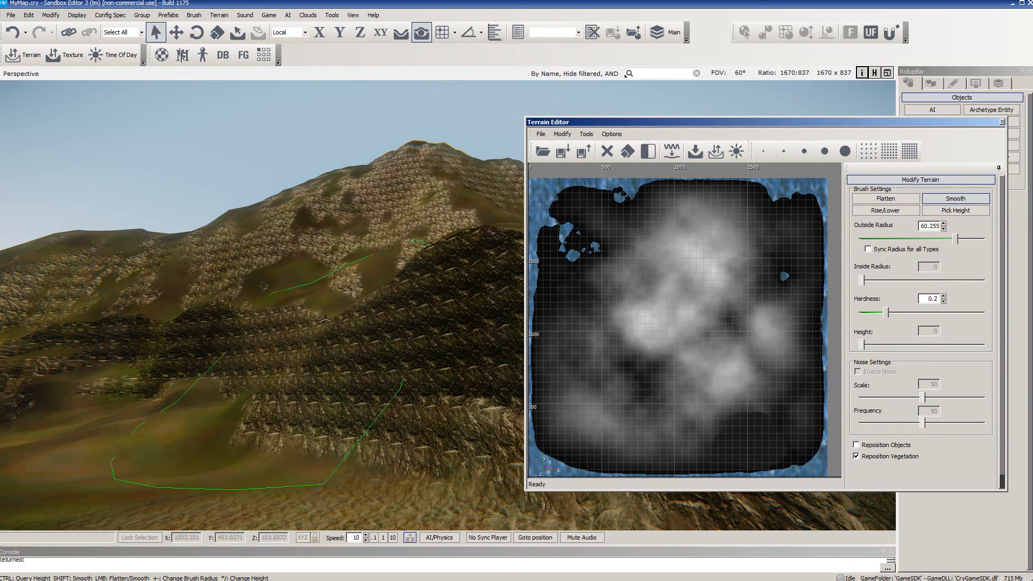
{"action": "mouse_move", "coordinate": [326, 320]}
{"action": "left_mouse_down"}
{"action": "mouse_move", "coordinate": [478, 250]}
{"action": "mouse_move", "coordinate": [425, 328]}
{"action": "mouse_move", "coordinate": [236, 411]}
{"action": "mouse_move", "coordinate": [121, 366]}
{"action": "mouse_move", "coordinate": [86, 391]}
{"action": "left_mouse_up"}
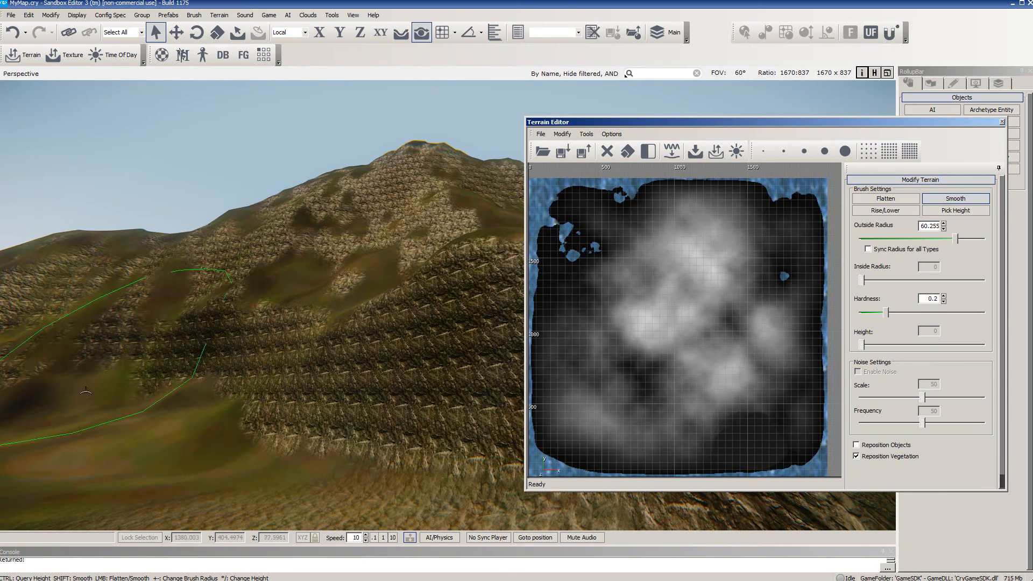
{"action": "left_click_drag", "start_coordinate": [85, 392], "coordinate": [116, 378]}
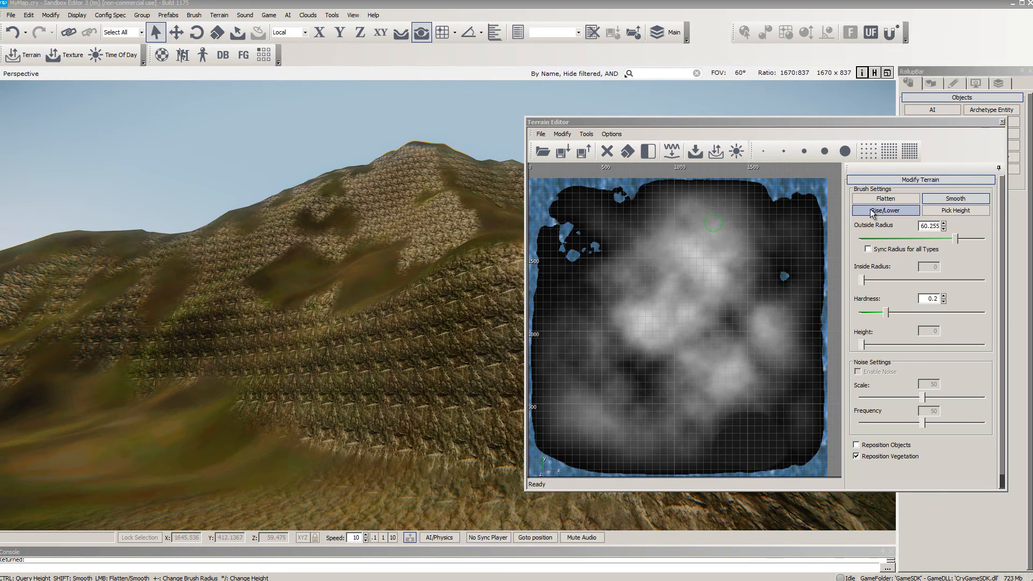
- Reshape the mountain slope with the Rise/Lower brush at outside radius about 40.7, inside radius about 4.8 and height 1
{"action": "left_click", "coordinate": [895, 213]}
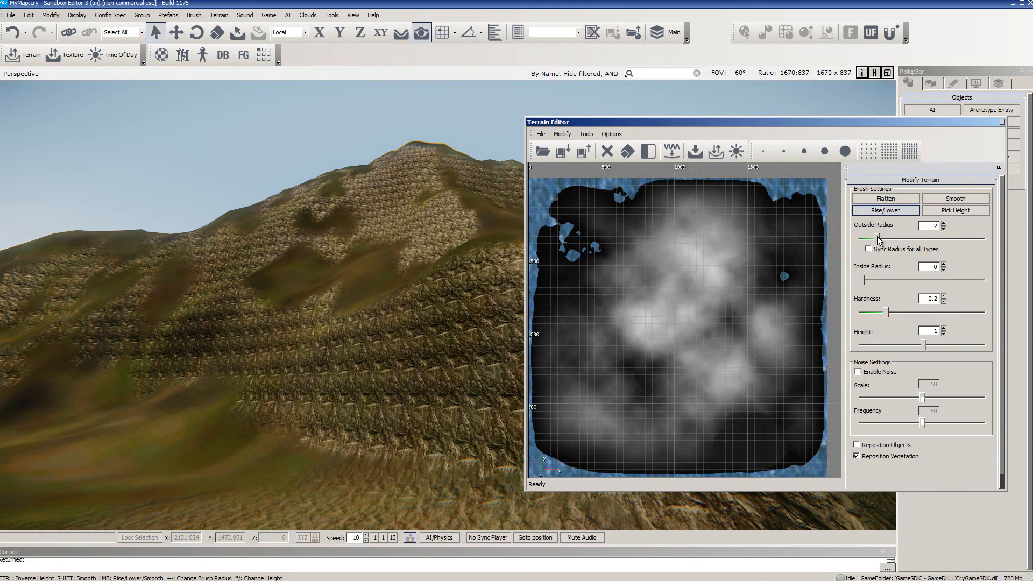
{"action": "left_click_drag", "start_coordinate": [878, 239], "coordinate": [917, 244]}
{"action": "left_click_drag", "start_coordinate": [861, 280], "coordinate": [895, 279]}
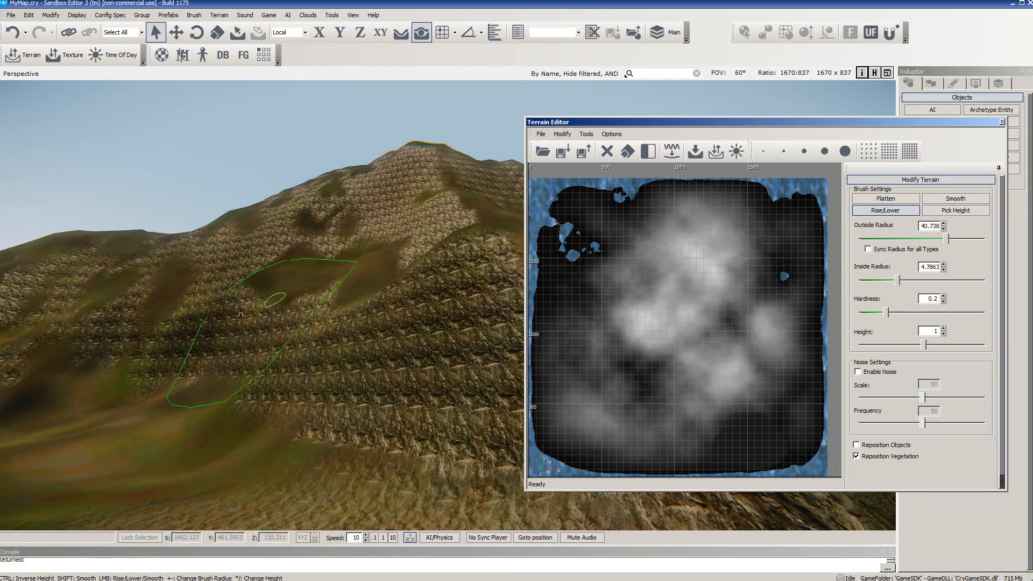
{"action": "mouse_move", "coordinate": [190, 429]}
{"action": "left_mouse_down"}
{"action": "mouse_move", "coordinate": [177, 354]}
{"action": "mouse_move", "coordinate": [129, 353]}
{"action": "mouse_move", "coordinate": [119, 366]}
{"action": "mouse_move", "coordinate": [219, 375]}
{"action": "mouse_move", "coordinate": [290, 280]}
{"action": "left_mouse_up"}
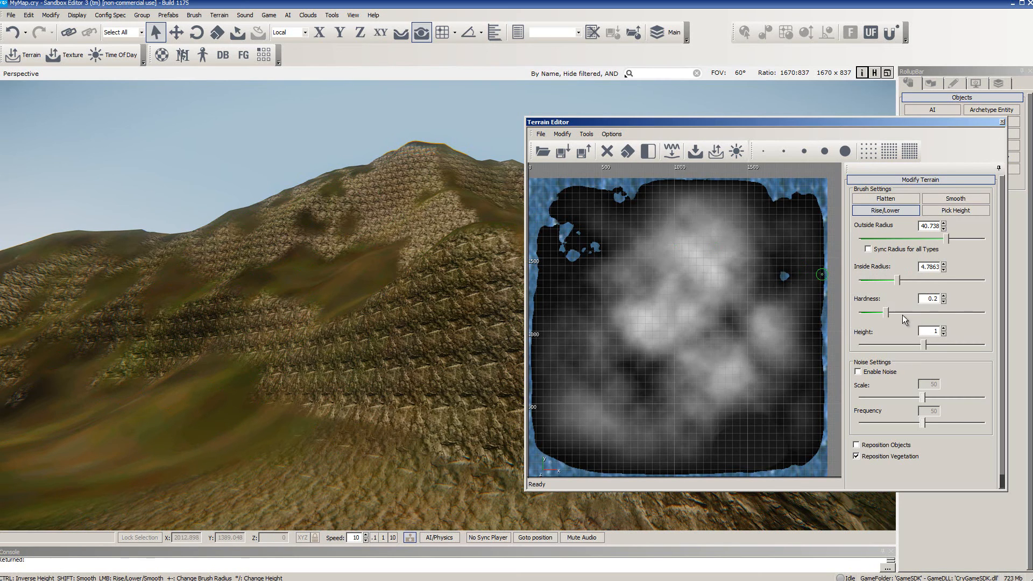
- Continue sculpting the mountain slopes with Rise/Lower, raising the hardness to 0.33, then using hardness 0.29 and height 5
{"action": "left_click_drag", "start_coordinate": [886, 311], "coordinate": [901, 309]}
{"action": "mouse_move", "coordinate": [339, 323]}
{"action": "left_mouse_down"}
{"action": "mouse_move", "coordinate": [410, 318]}
{"action": "mouse_move", "coordinate": [403, 345]}
{"action": "left_mouse_up"}
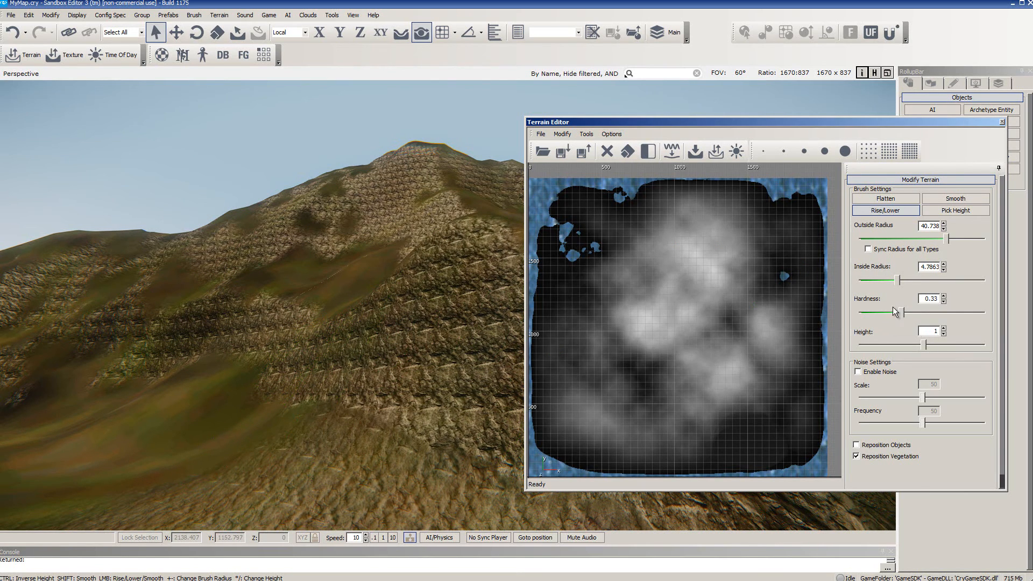
{"action": "left_click_drag", "start_coordinate": [903, 312], "coordinate": [898, 312]}
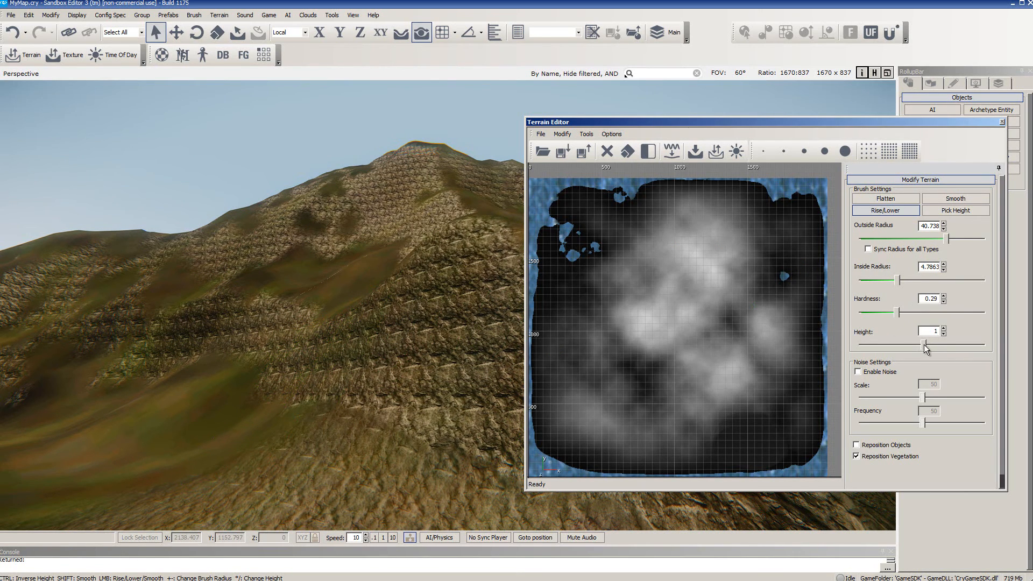
{"action": "left_click", "coordinate": [910, 345]}
{"action": "left_click_drag", "start_coordinate": [349, 328], "coordinate": [269, 356]}
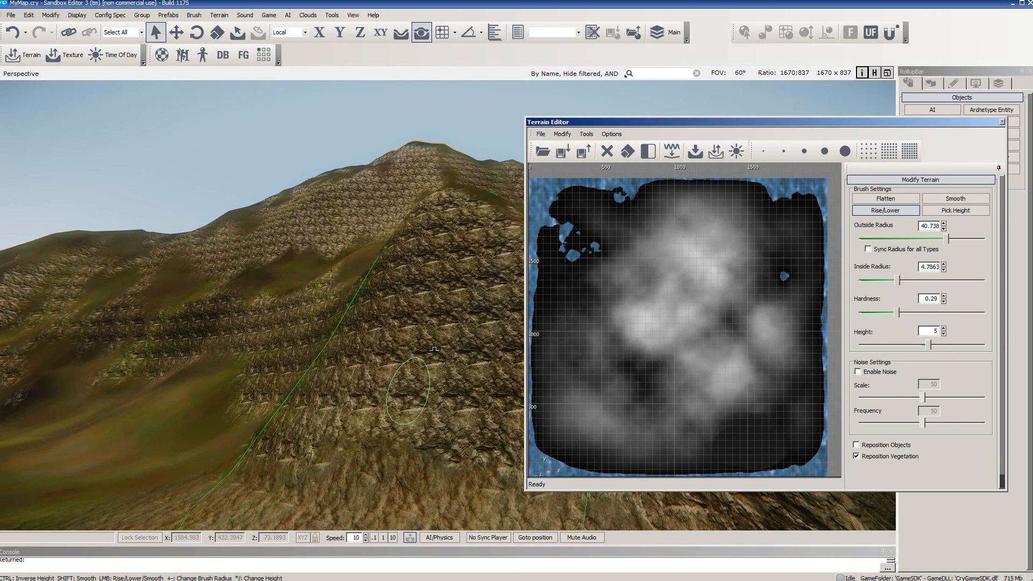
{"action": "mouse_move", "coordinate": [237, 245]}
{"action": "left_mouse_down"}
{"action": "mouse_move", "coordinate": [108, 290]}
{"action": "mouse_move", "coordinate": [157, 311]}
{"action": "left_mouse_up"}
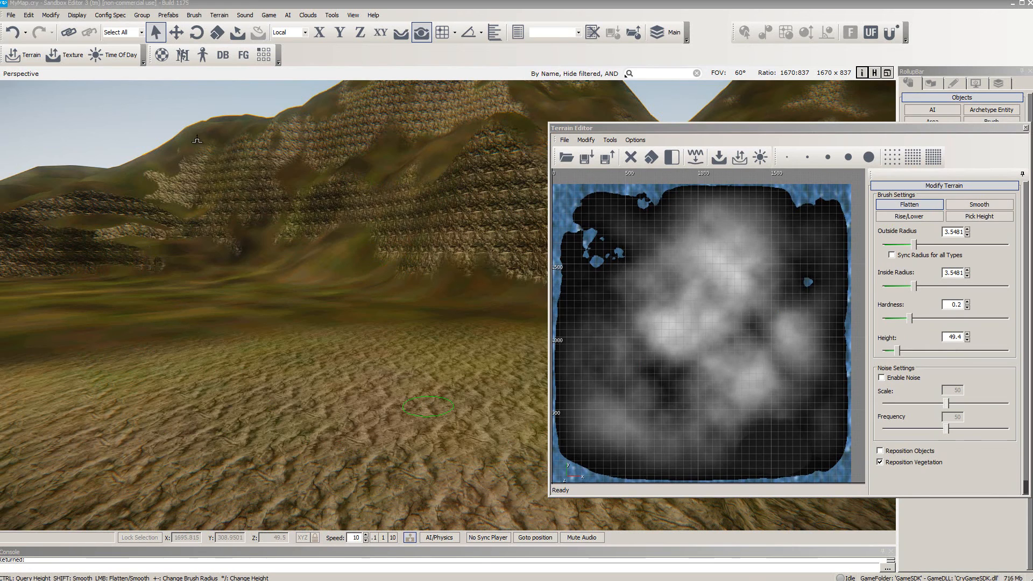
- Set the level's time of day to sunset in the Lighting Tool and look toward the setting sun
{"action": "left_click", "coordinate": [766, 160]}
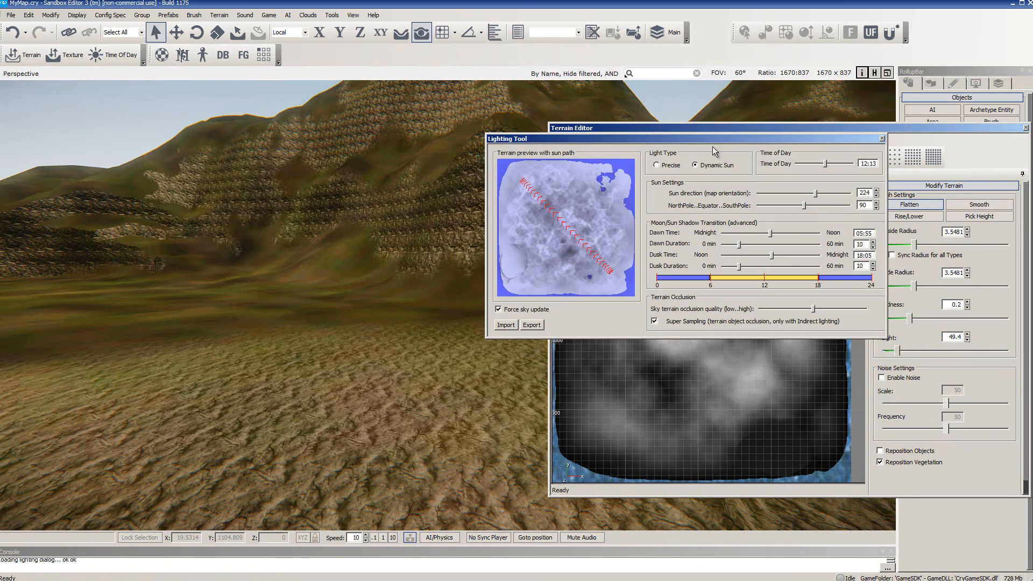
{"action": "left_click_drag", "start_coordinate": [699, 138], "coordinate": [783, 179]}
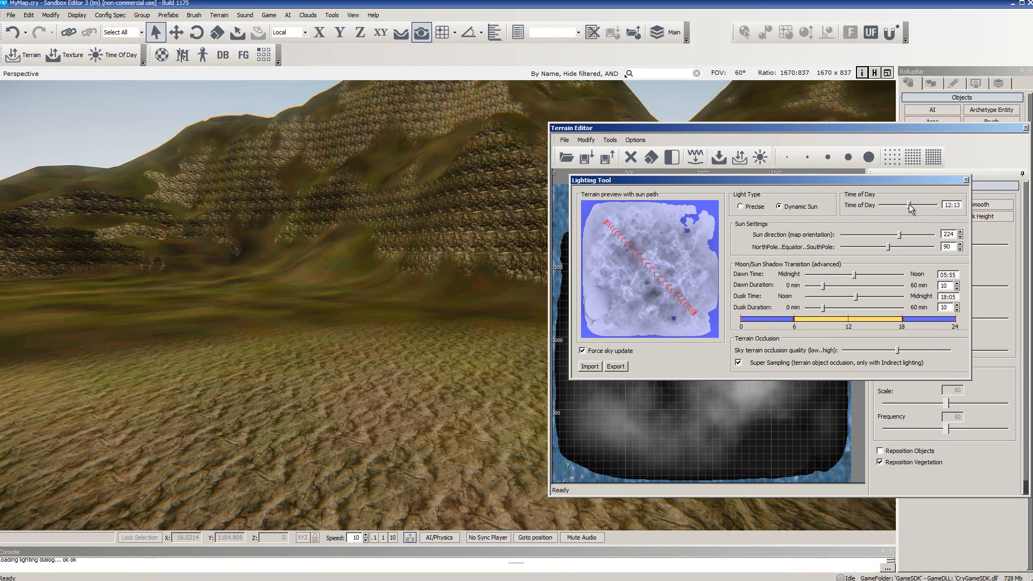
{"action": "left_click_drag", "start_coordinate": [908, 205], "coordinate": [923, 205]}
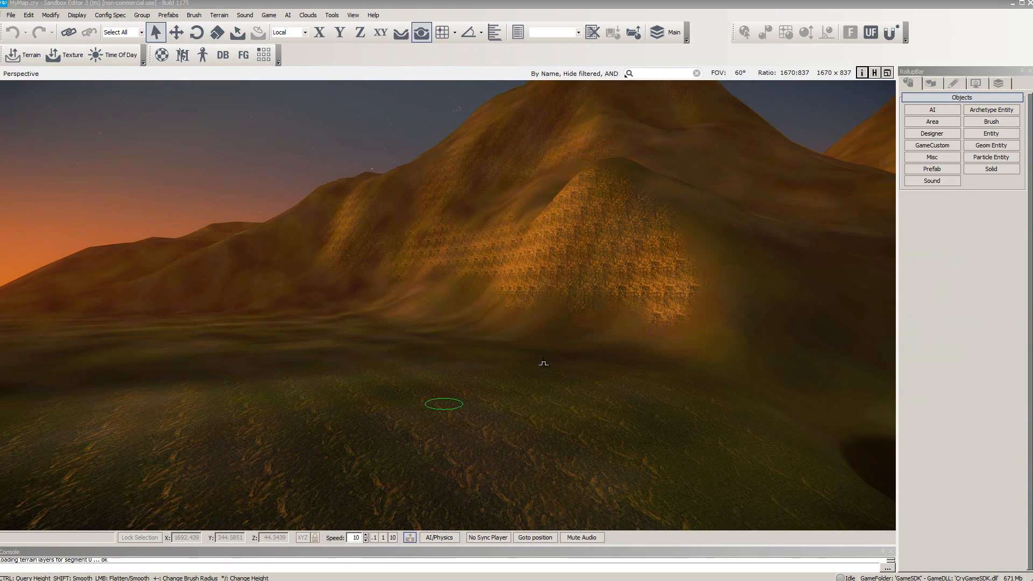
{"action": "right_click_drag", "start_coordinate": [556, 361], "coordinate": [557, 362]}
{"action": "right_click_drag", "start_coordinate": [557, 362], "coordinate": [556, 361]}
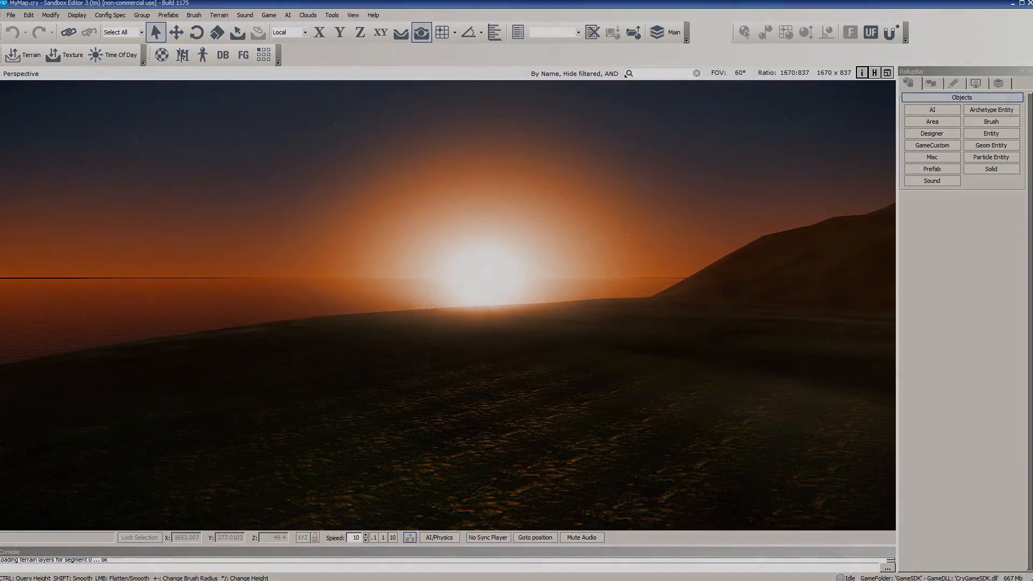